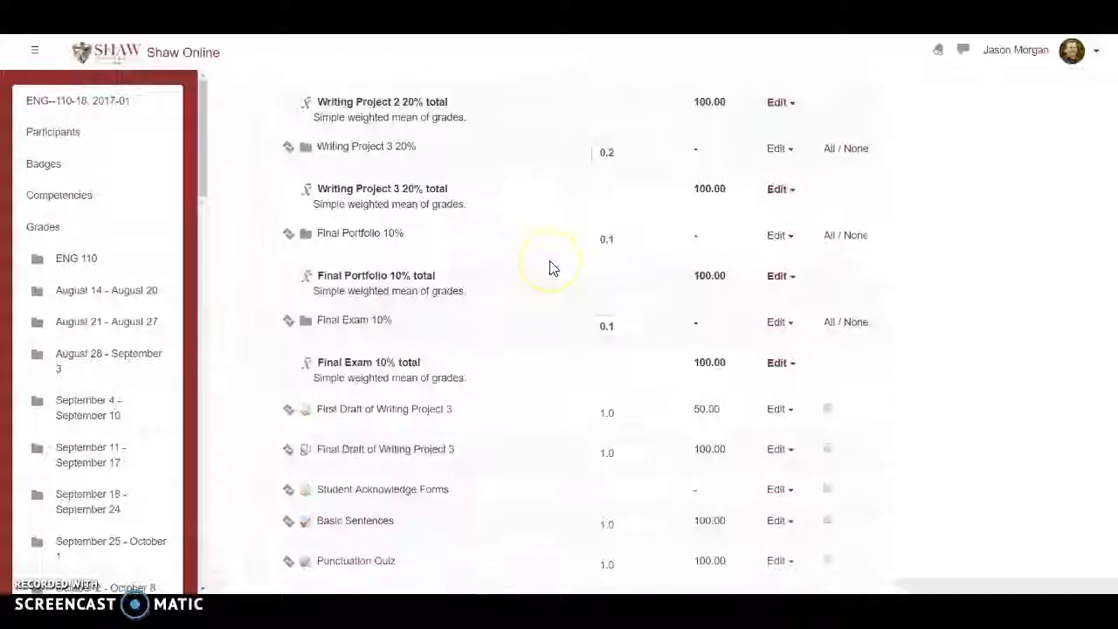
Examine the weighted grade categories and the uncategorized grade items in the gradebook setup.
scroll(448, 294, "down", 3)
scroll(449, 295, "down", 11)
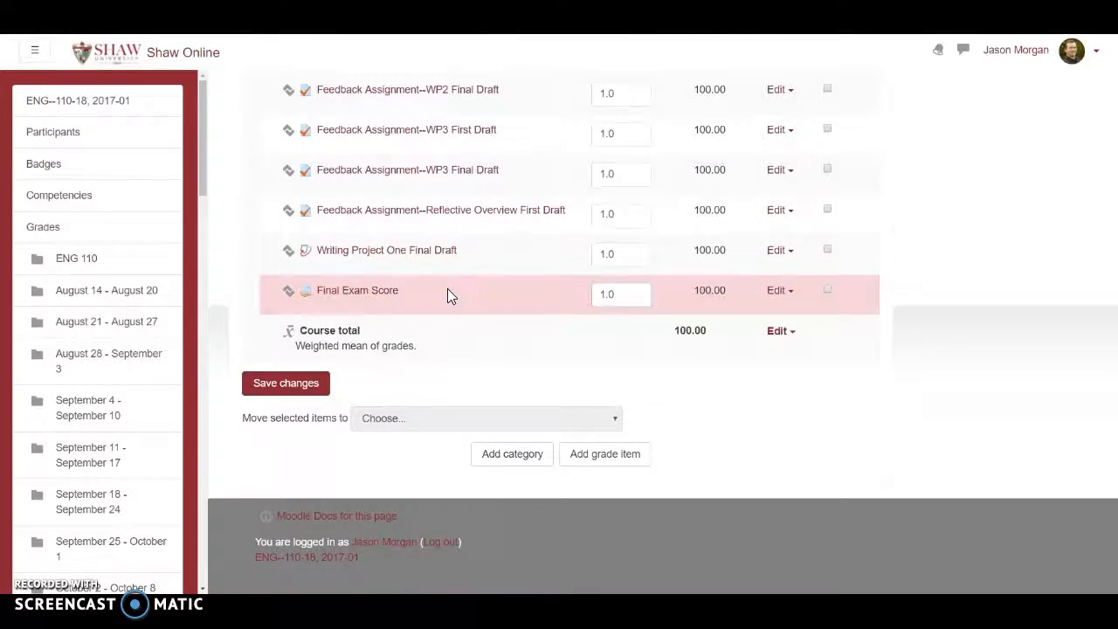
scroll(448, 295, "up", 10)
scroll(448, 293, "up", 8)
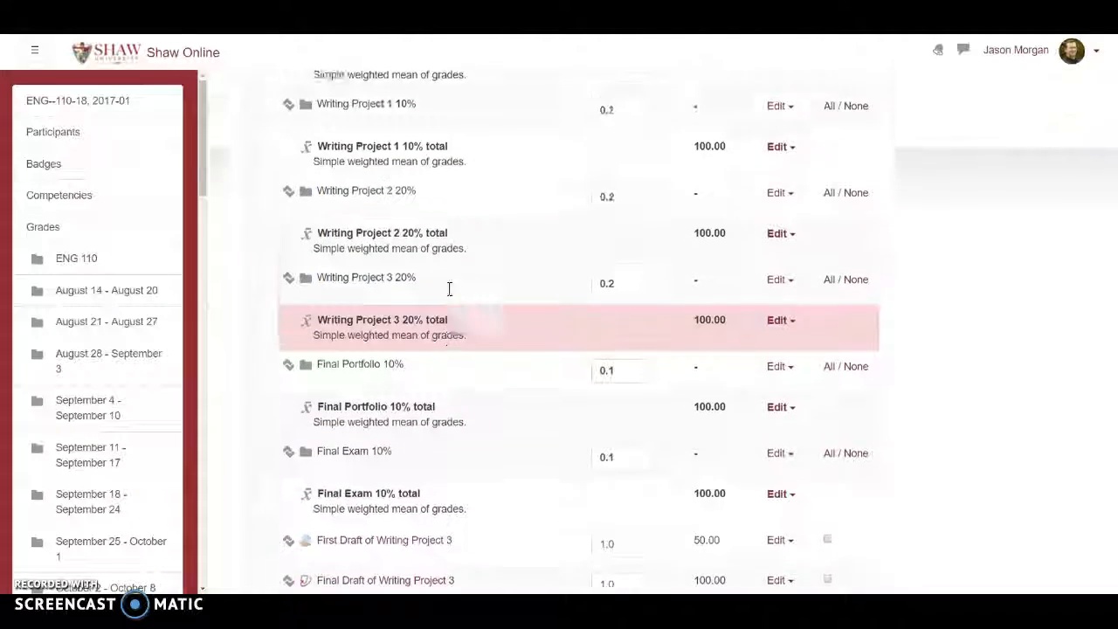
scroll(489, 258, "down", 1)
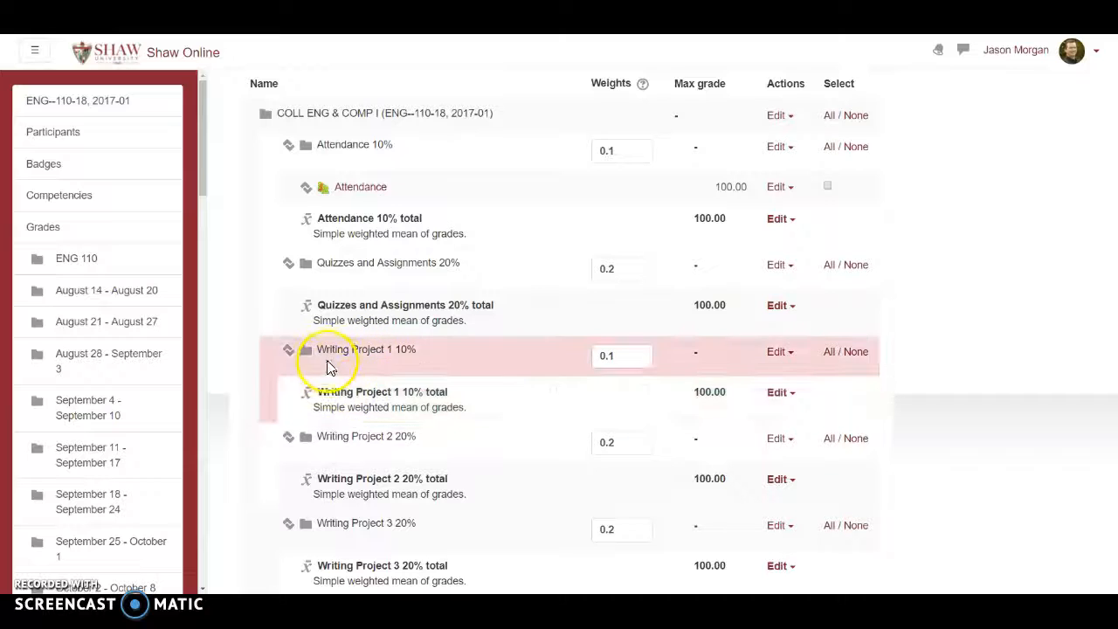
scroll(402, 380, "down", 2)
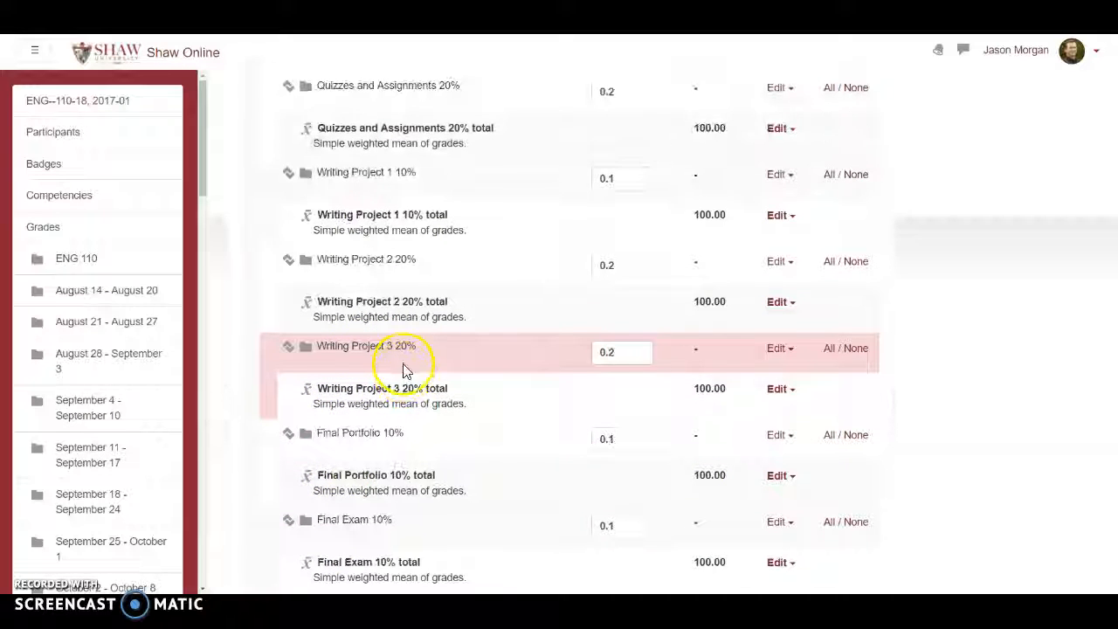
scroll(437, 325, "down", 3)
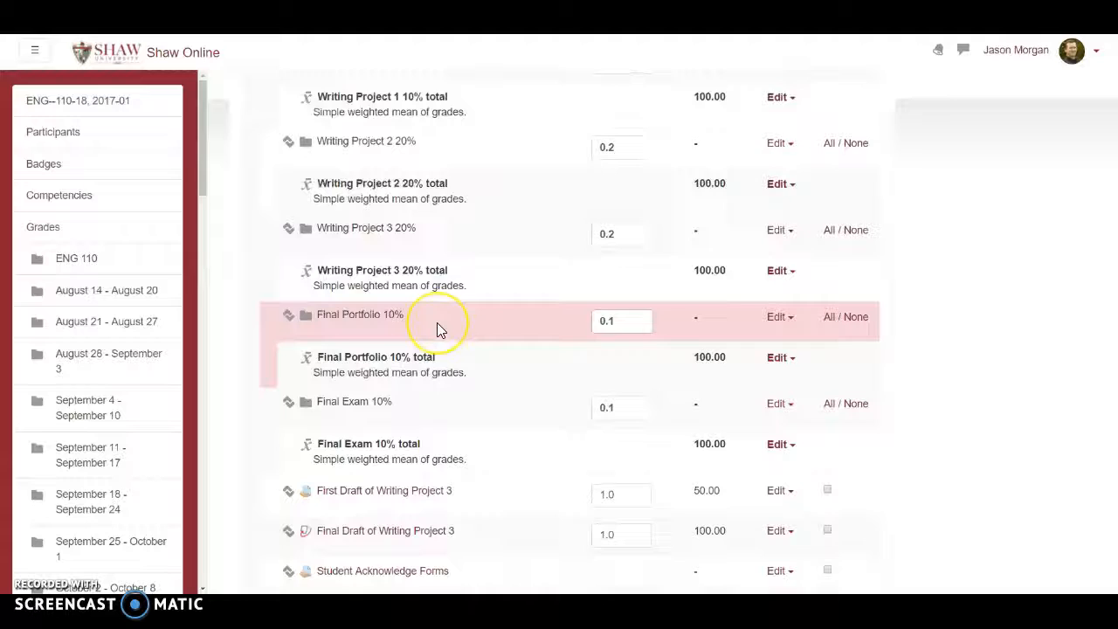
scroll(459, 306, "down", 1)
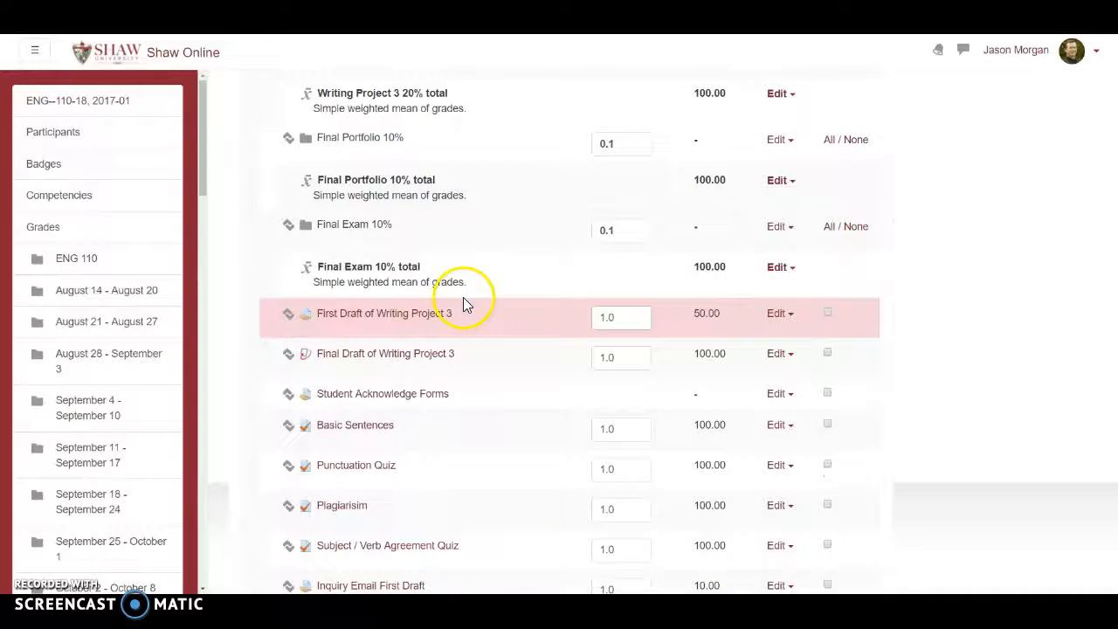
scroll(487, 245, "up", 2)
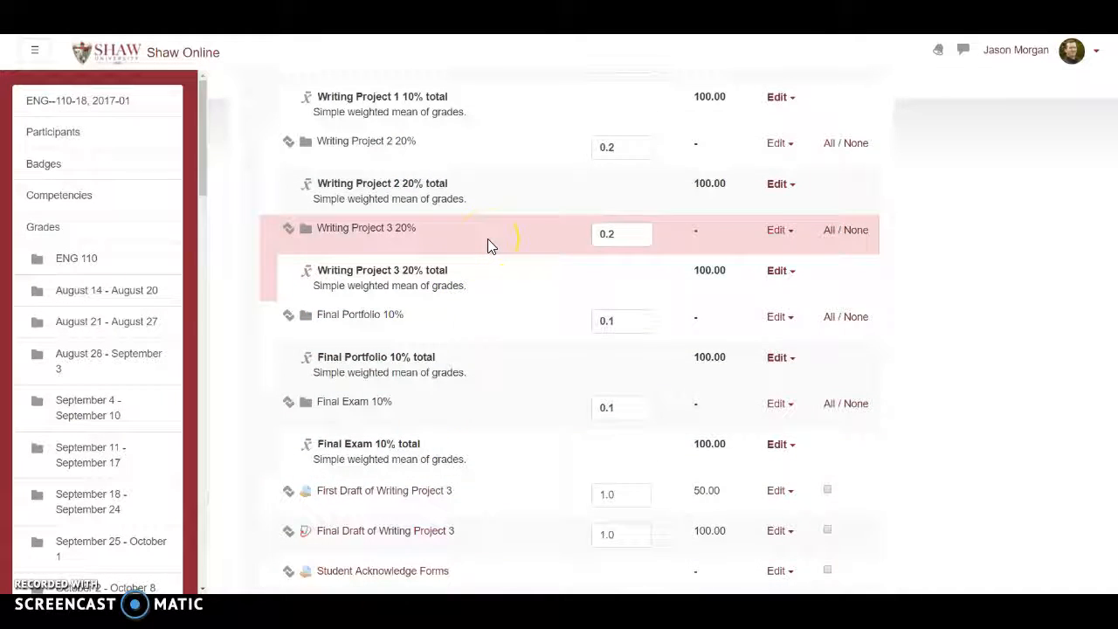
scroll(488, 244, "up", 3)
scroll(488, 245, "down", 1)
scroll(487, 244, "down", 2)
Move the First Draft of Writing Project 3 grade item into the Writing Project 3 20% category.
left_click(460, 307)
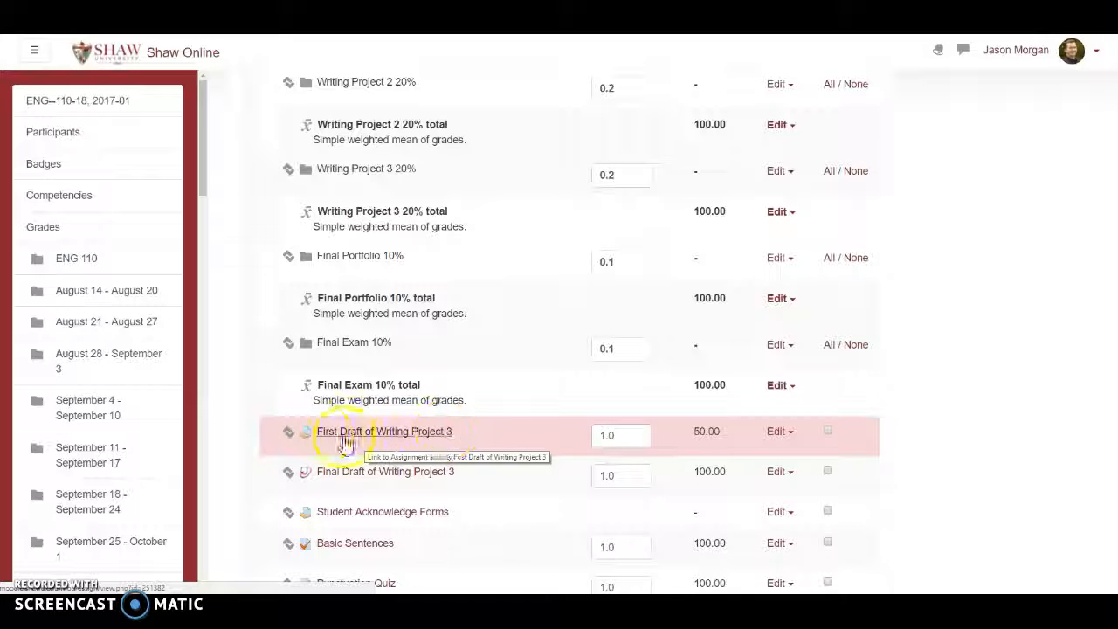
left_click(288, 434)
scroll(389, 360, "down", 8)
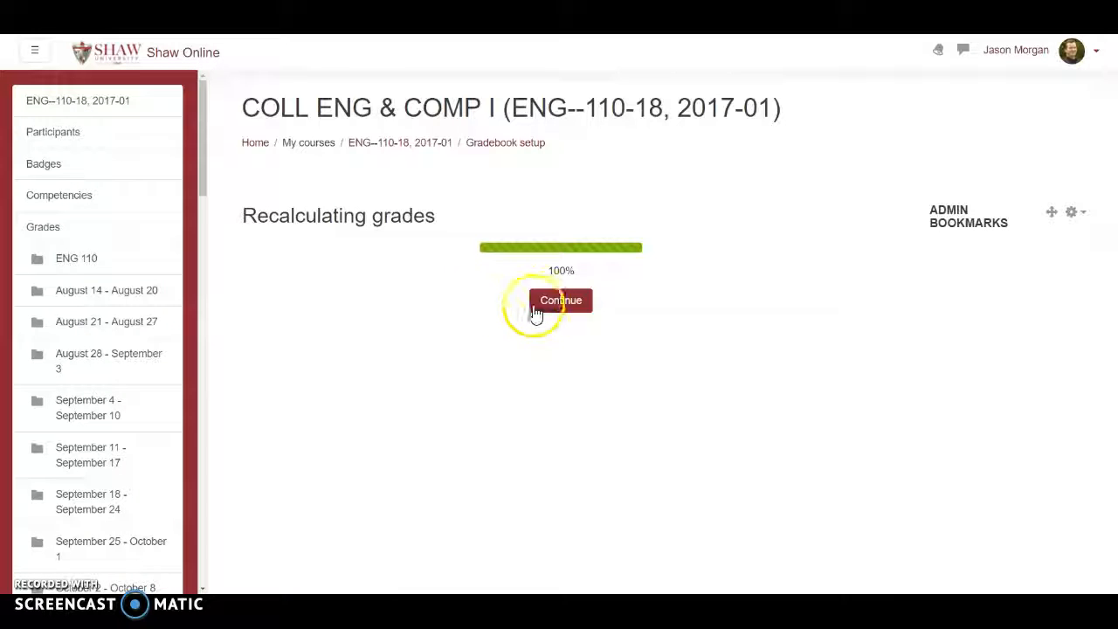
left_click(537, 306)
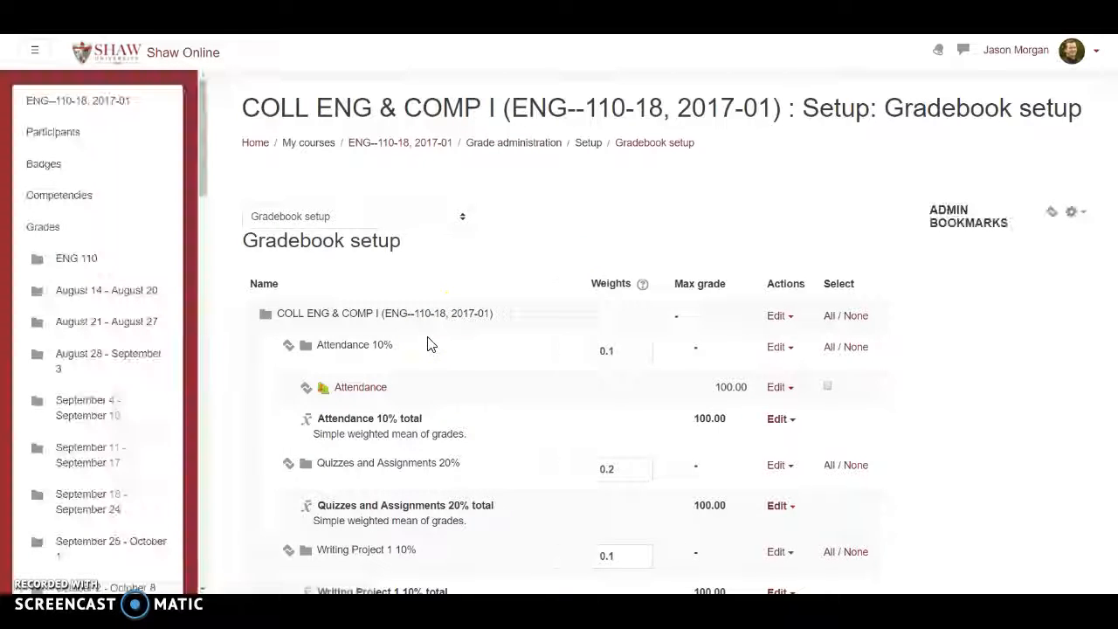
Move Final Draft of Writing Project 3 into the Writing Project 3 20% category, directly after the First Draft item.
scroll(492, 324, "down", 4)
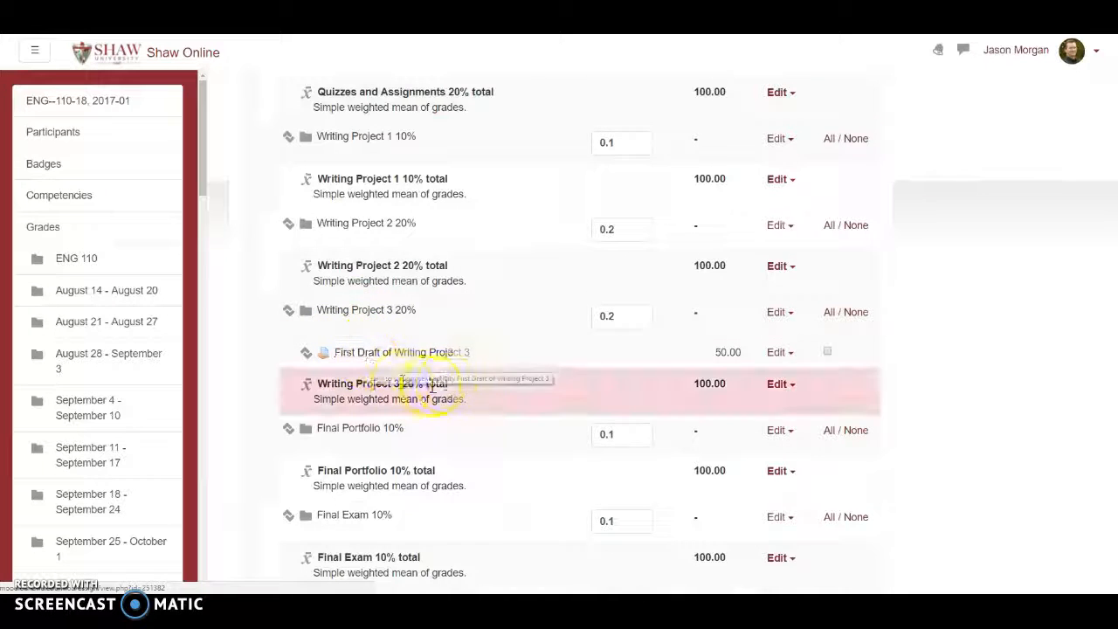
scroll(454, 376, "down", 4)
scroll(452, 384, "up", 4)
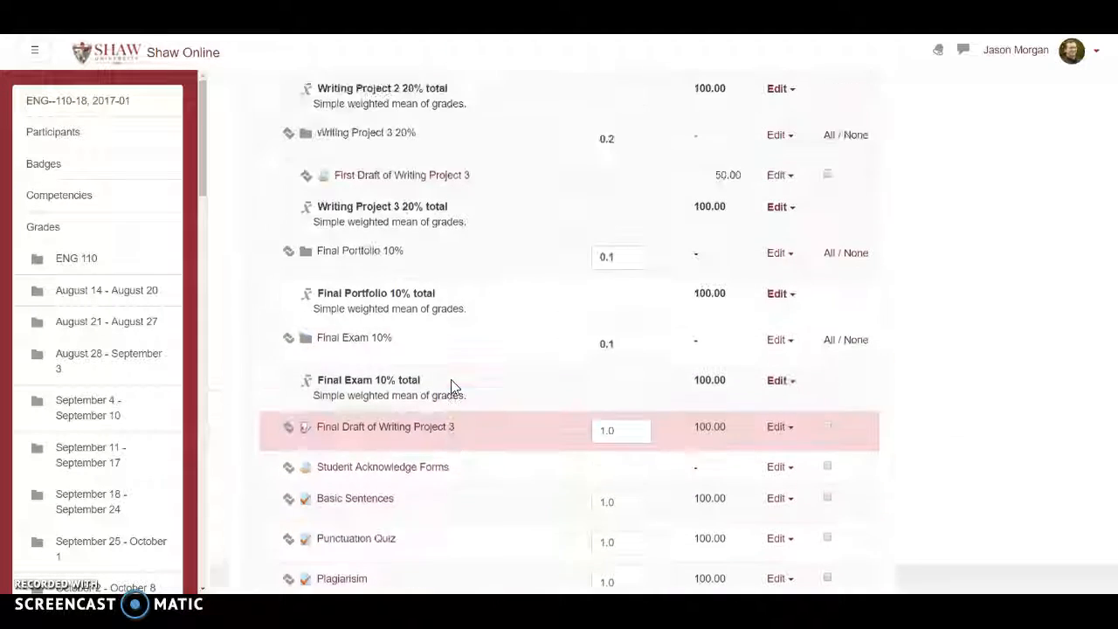
scroll(453, 384, "down", 3)
left_click(472, 365)
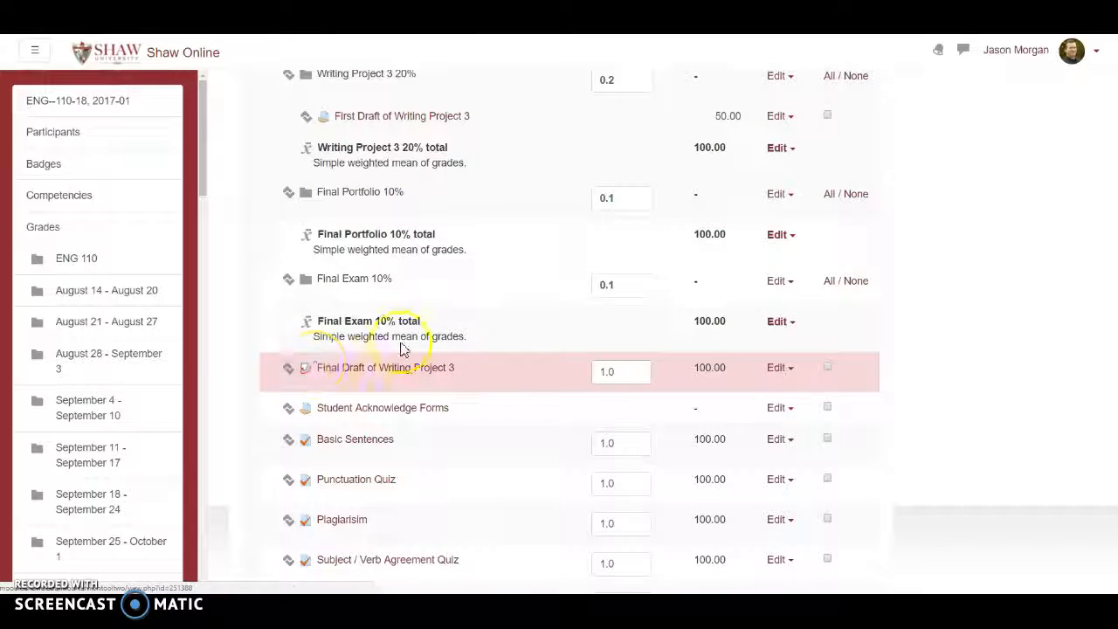
left_click(556, 306)
scroll(488, 317, "down", 4)
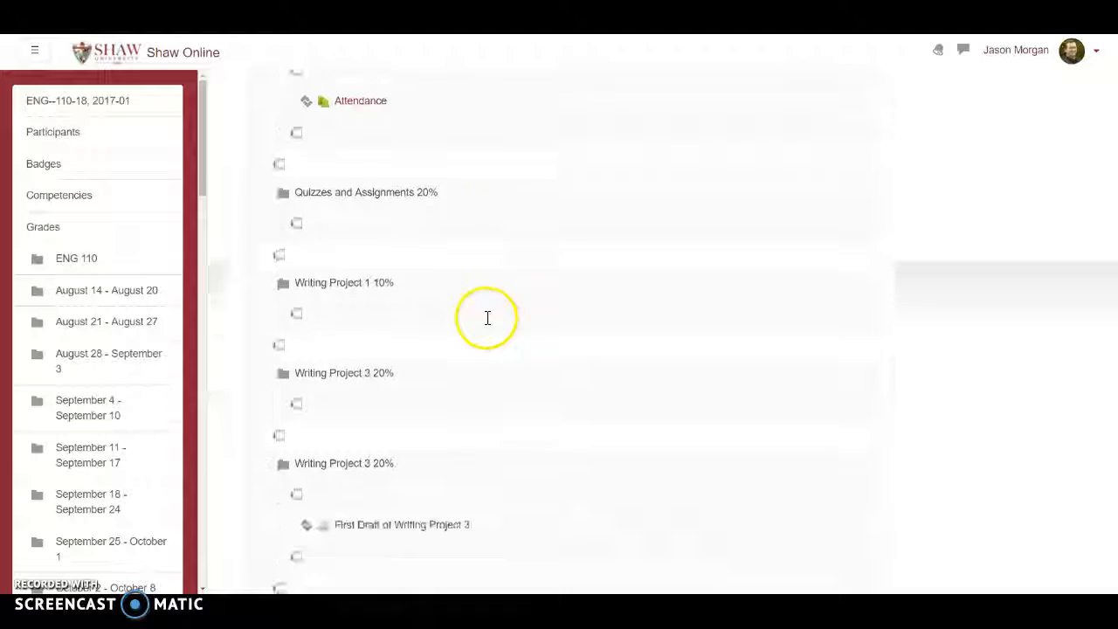
scroll(487, 317, "down", 3)
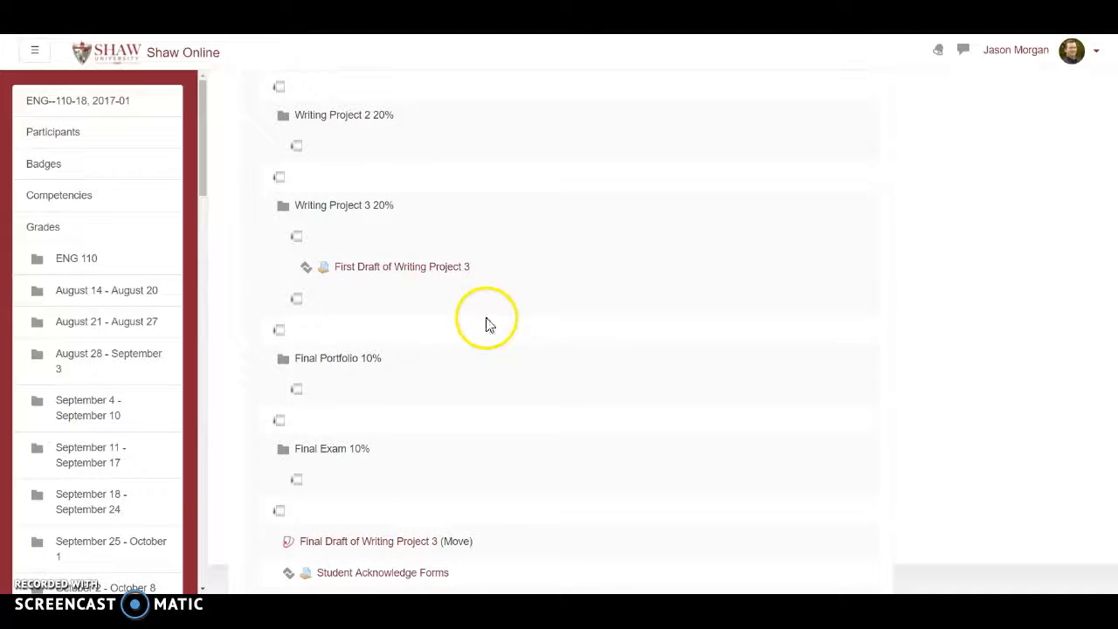
left_click(295, 301)
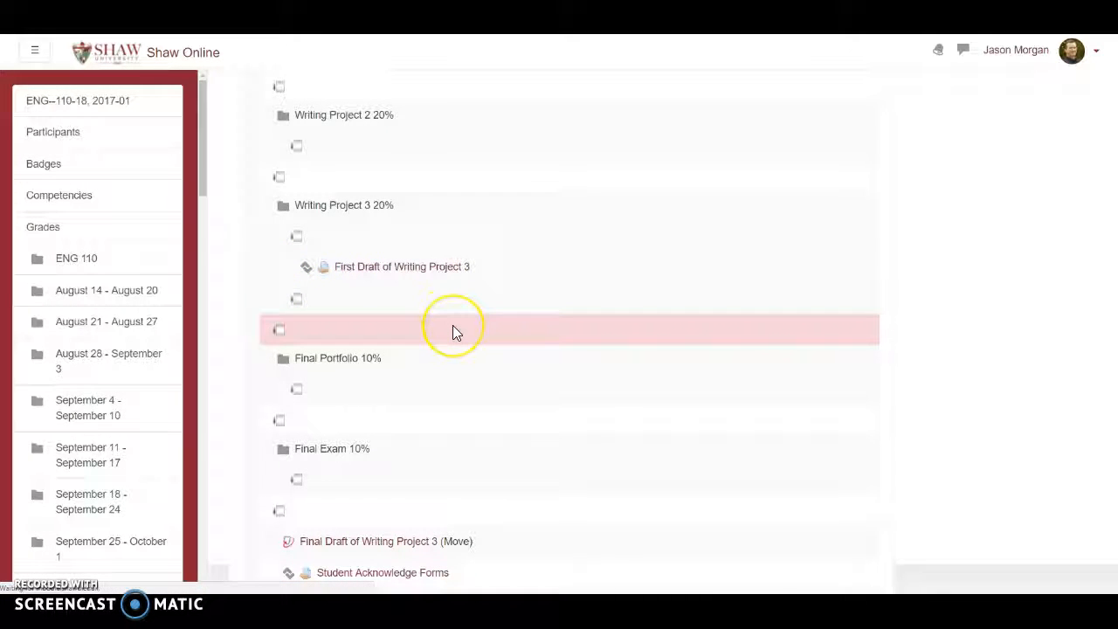
left_click(533, 307)
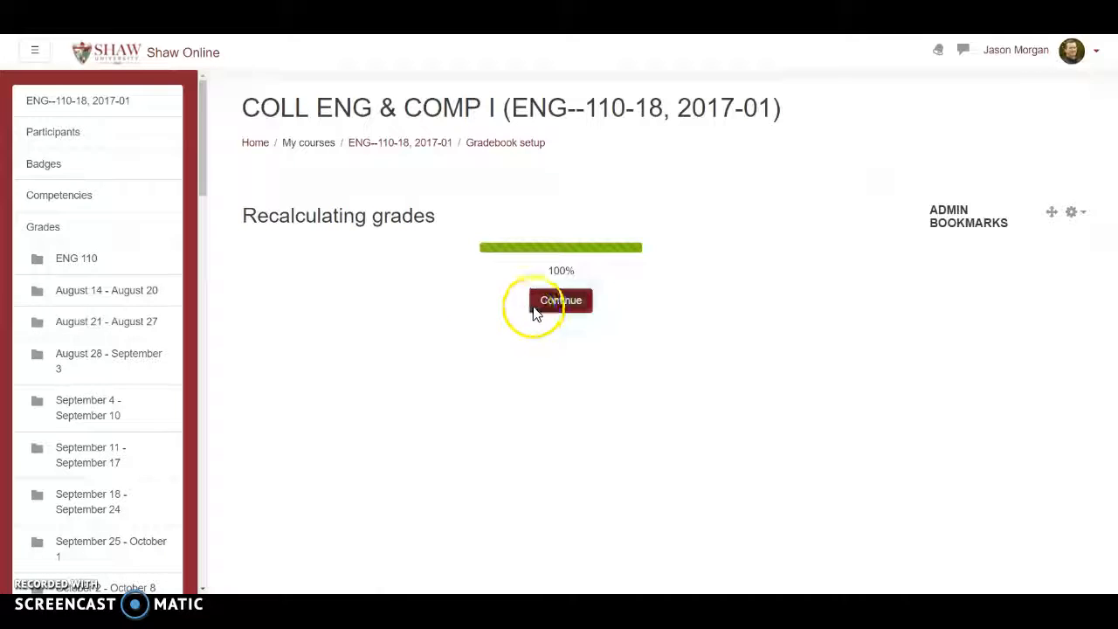
Select the Basic Sentences, Punctuation Quiz, Plagiarisim and Subject / Verb Agreement Quiz grade items.
scroll(390, 343, "down", 5)
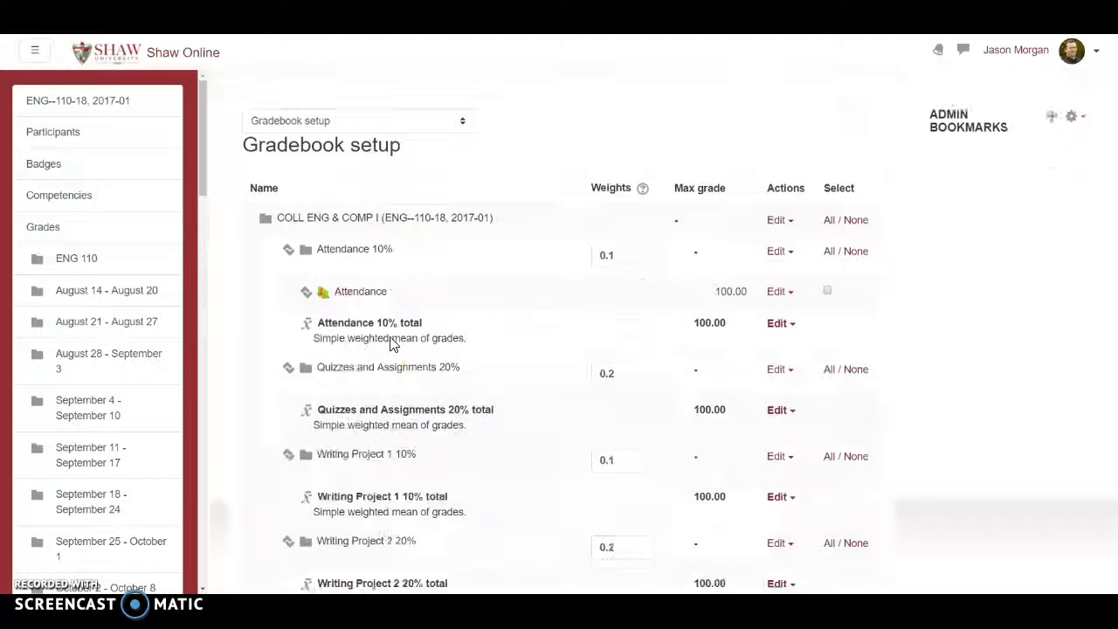
scroll(394, 387, "down", 3)
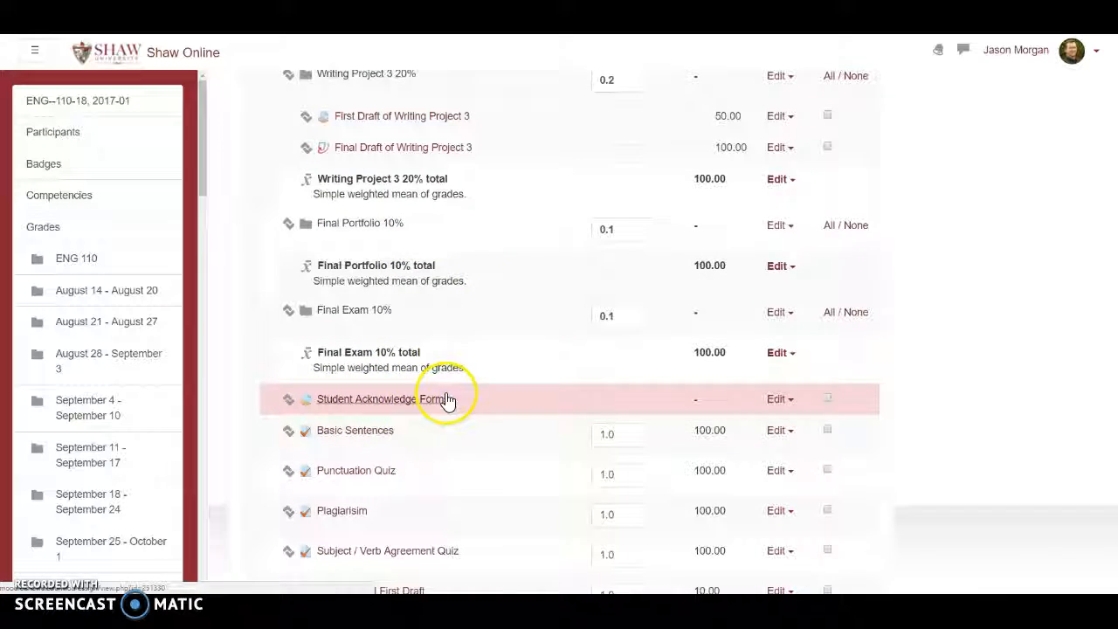
scroll(453, 395, "down", 1)
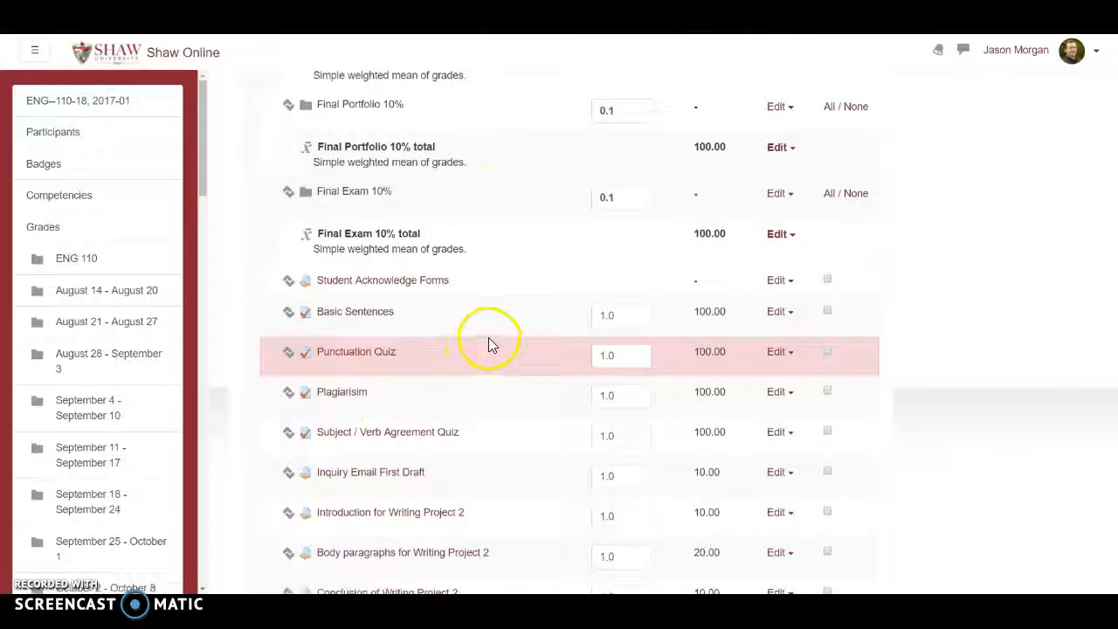
scroll(492, 341, "down", 1)
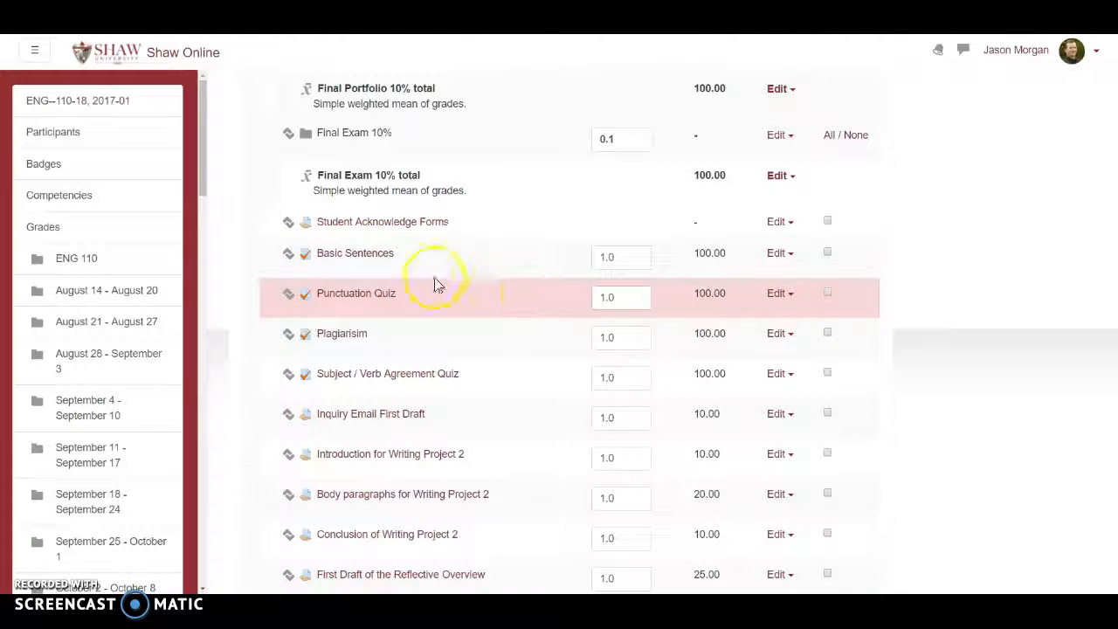
left_click(827, 253)
left_click(828, 294)
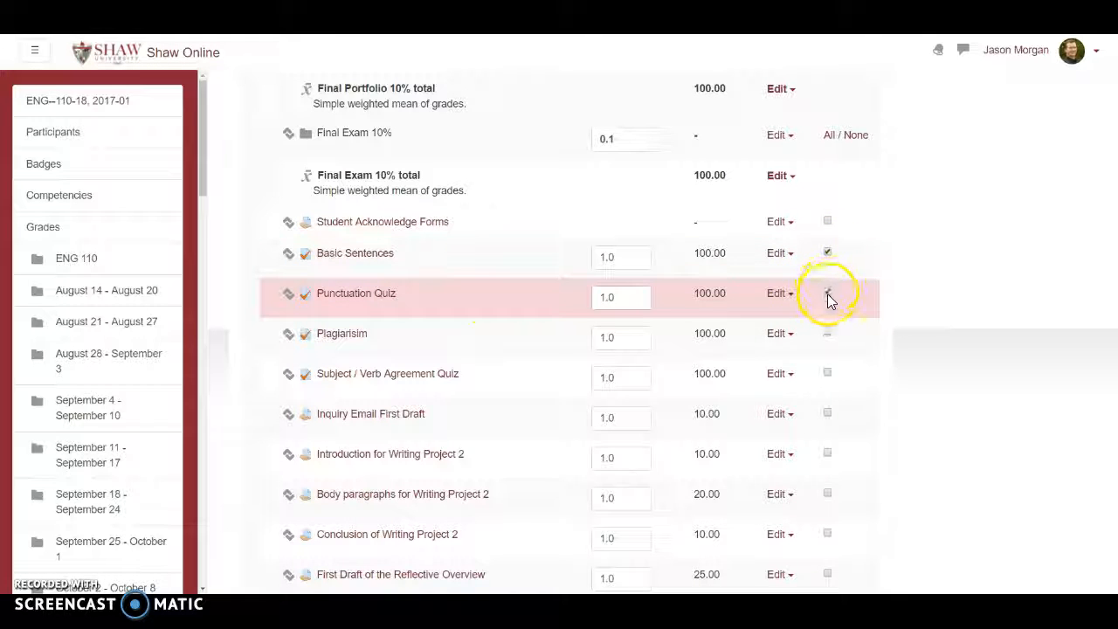
scroll(843, 294, "down", 1)
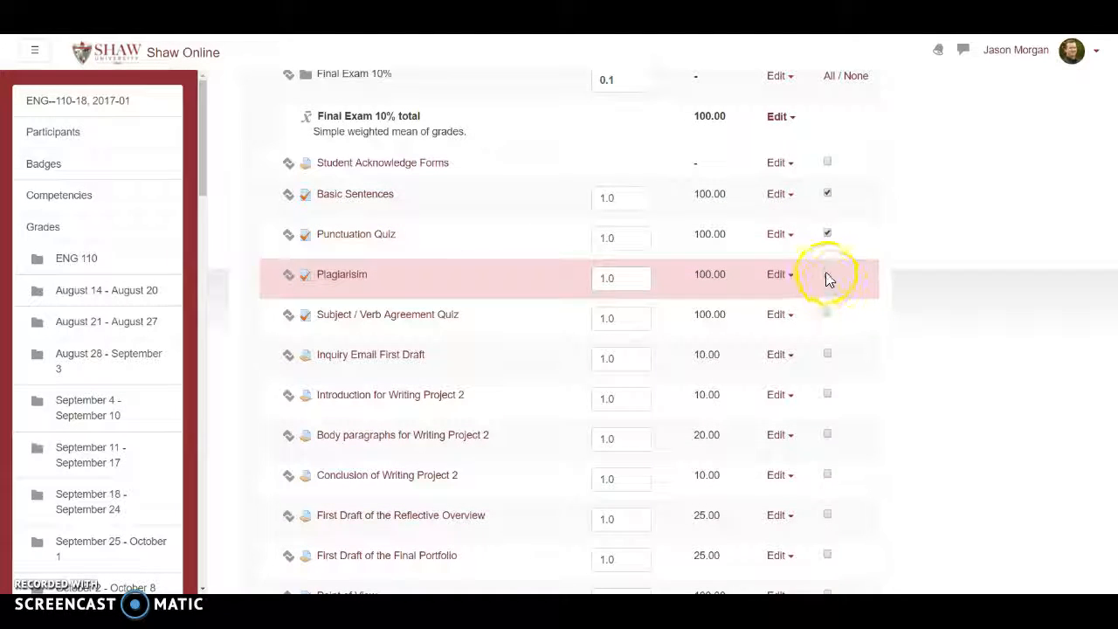
left_click(827, 273)
left_click(828, 313)
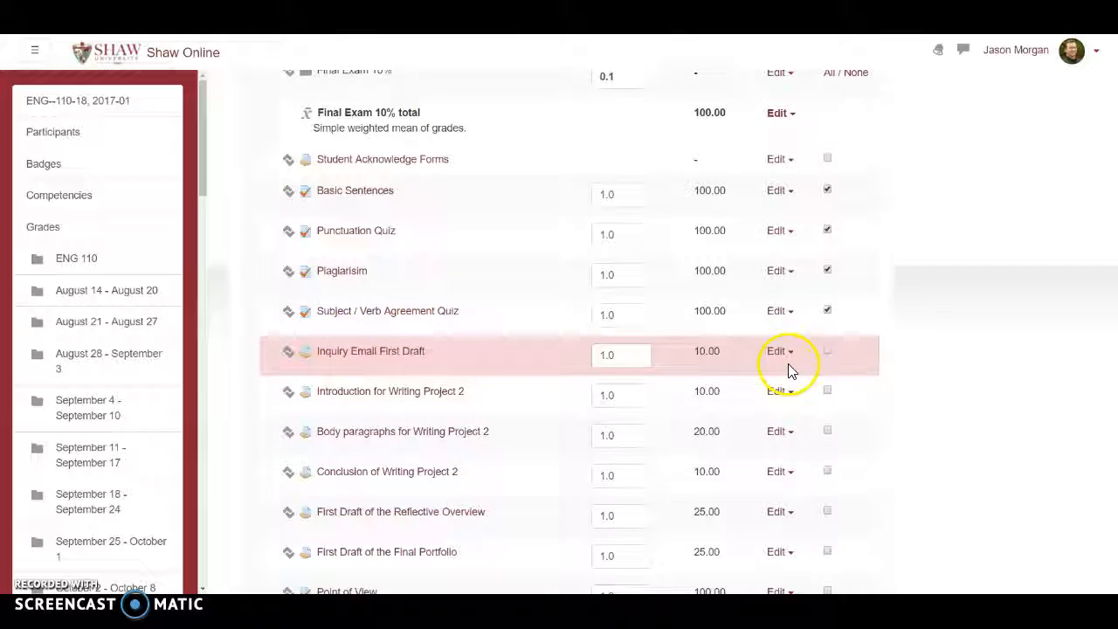
Add Point of View, Verb Tenses, Part 1 Quiz, Verb Tenses, Part 2 and Clauses quiz to the selected grade items.
scroll(777, 358, "down", 2)
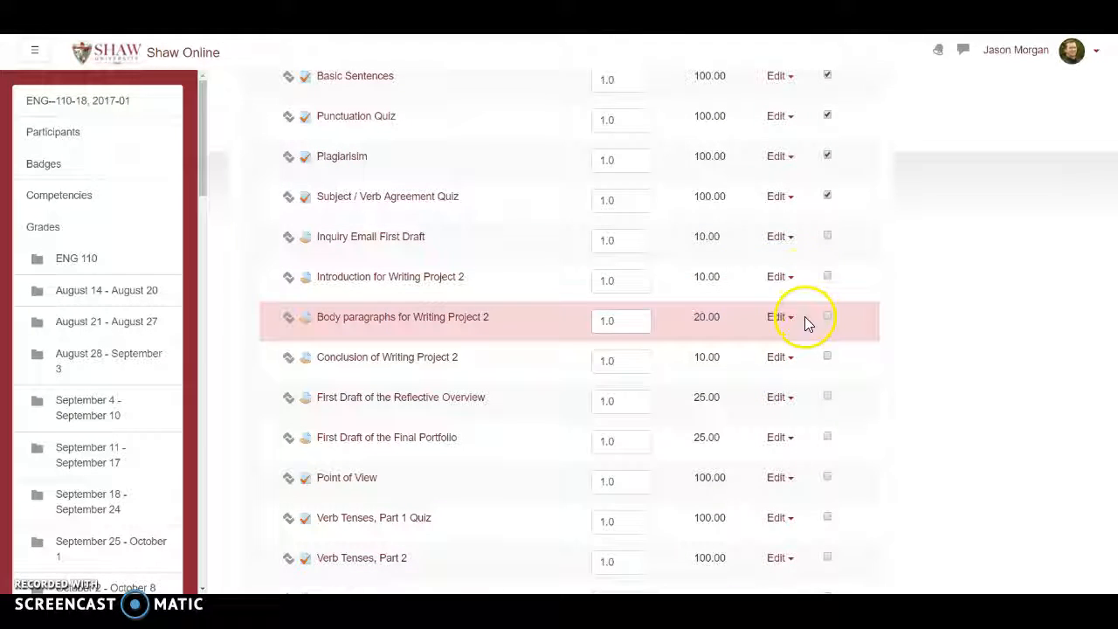
scroll(805, 318, "down", 2)
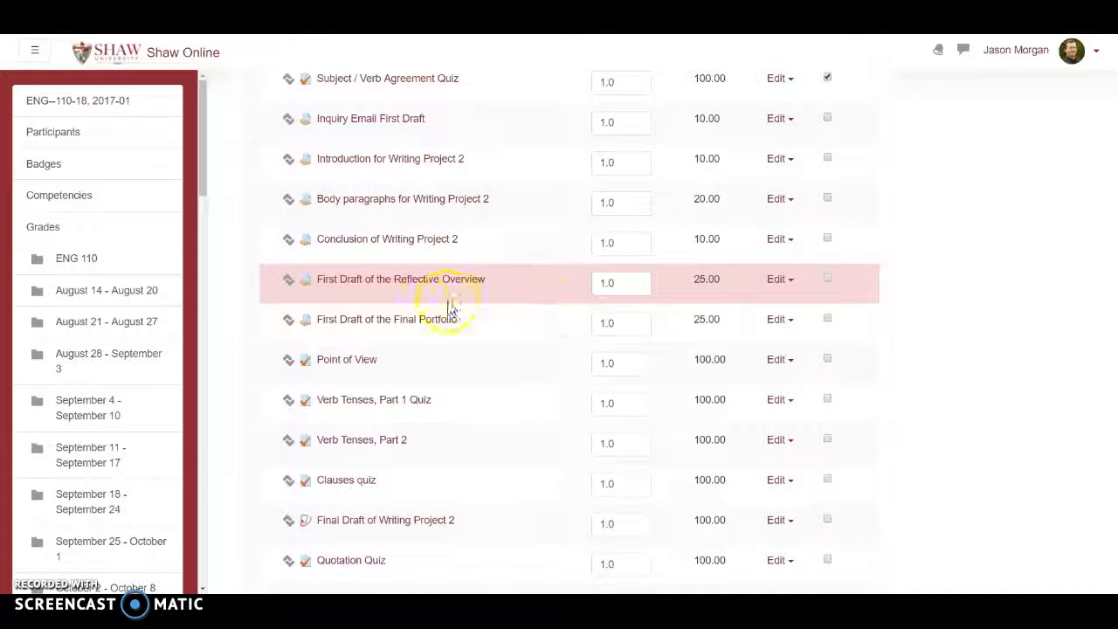
scroll(743, 309, "down", 1)
left_click(827, 300)
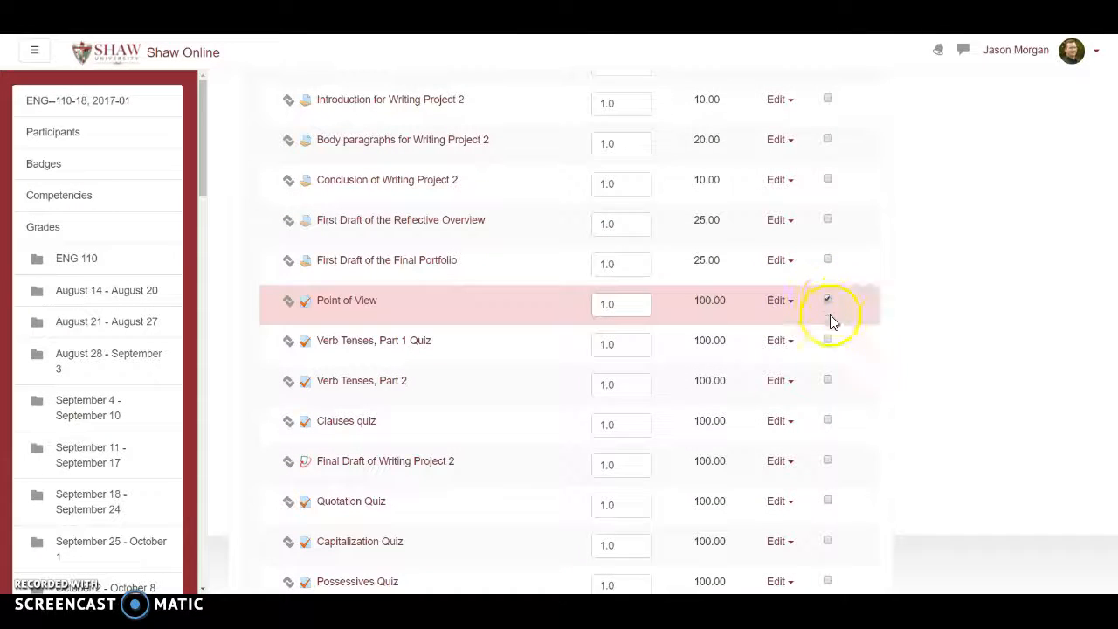
left_click(828, 339)
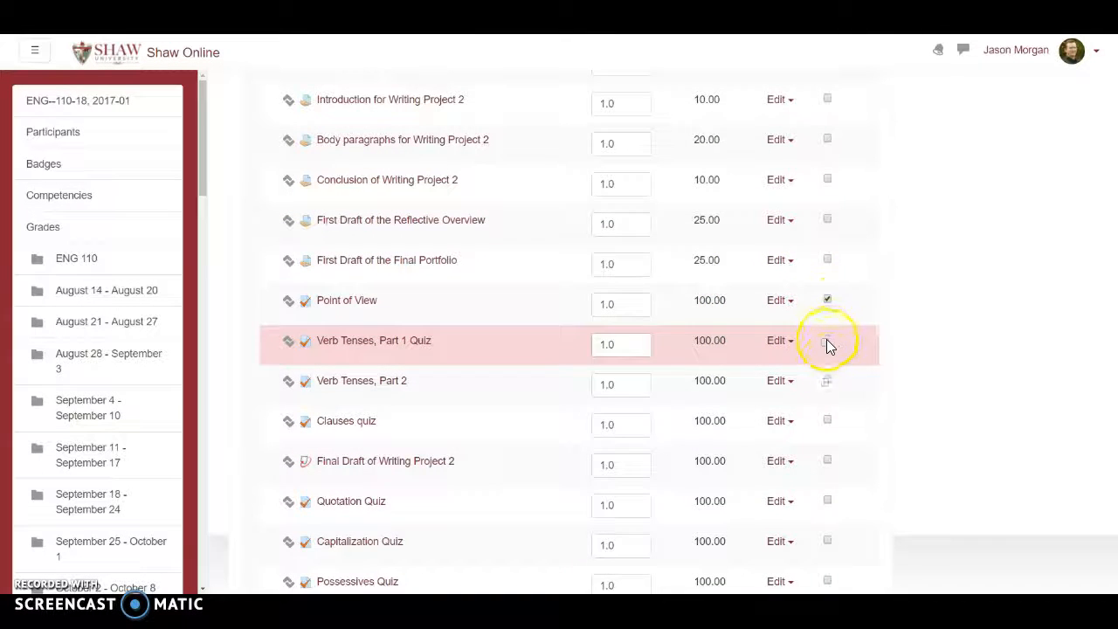
left_click(827, 420)
Also select the Quotation, Capitalization, Possessives, Date Formatting and Combining Sentences quizzes.
scroll(748, 375, "down", 4)
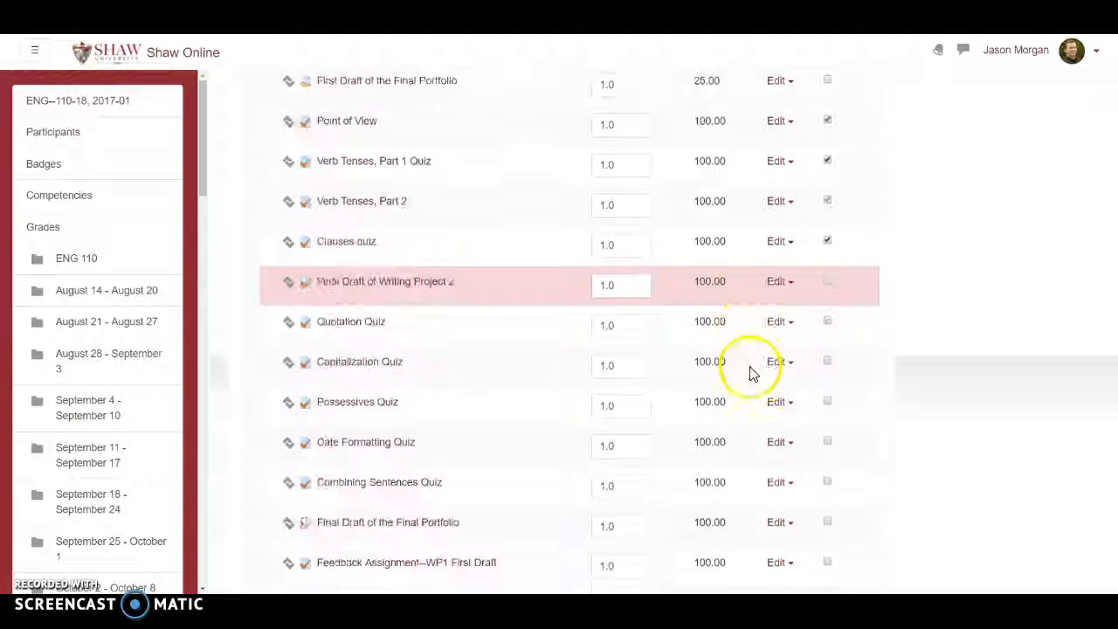
left_click(826, 264)
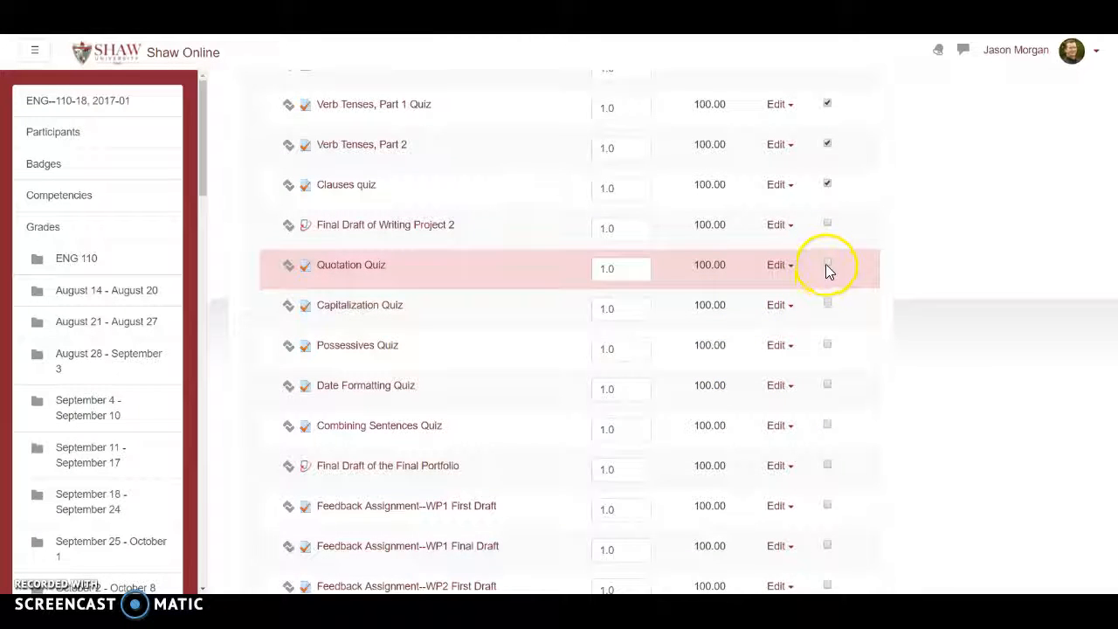
left_click(827, 345)
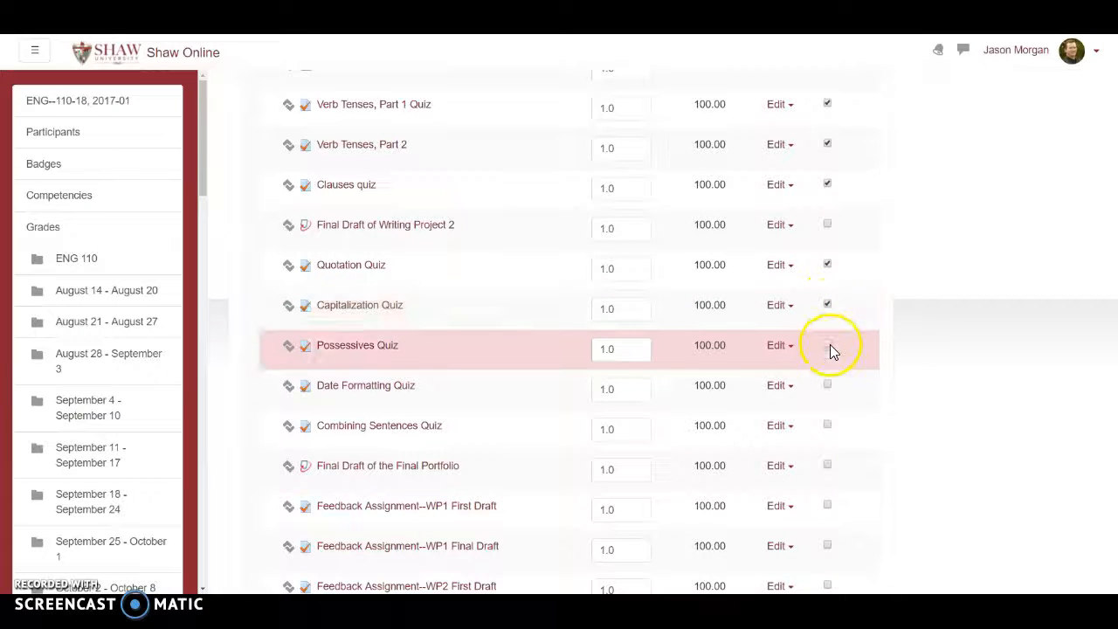
left_click(827, 385)
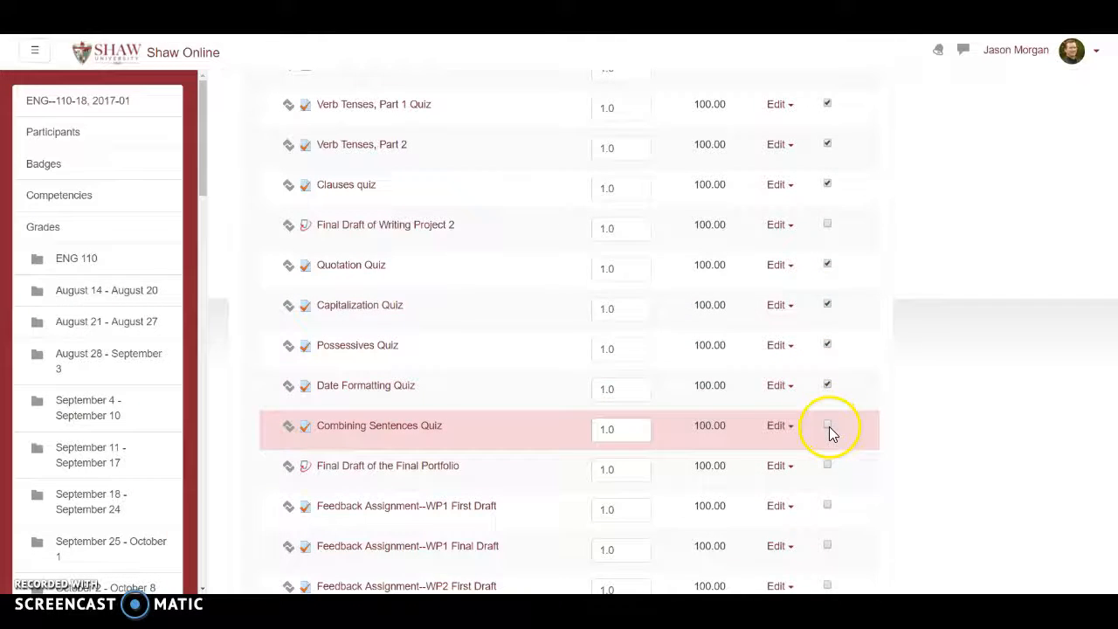
left_click(827, 425)
Add all seven Feedback Assignment items, from WP1 First Draft through Reflective Overview First Draft, to the selected grade items.
scroll(808, 293, "down", 3)
scroll(824, 270, "down", 2)
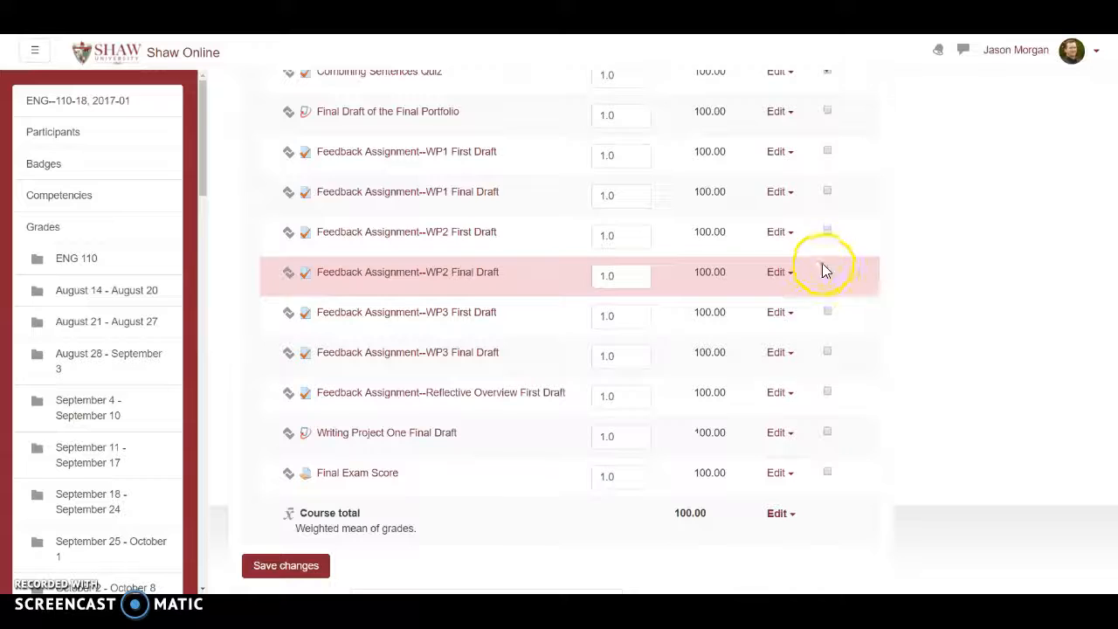
left_click(827, 152)
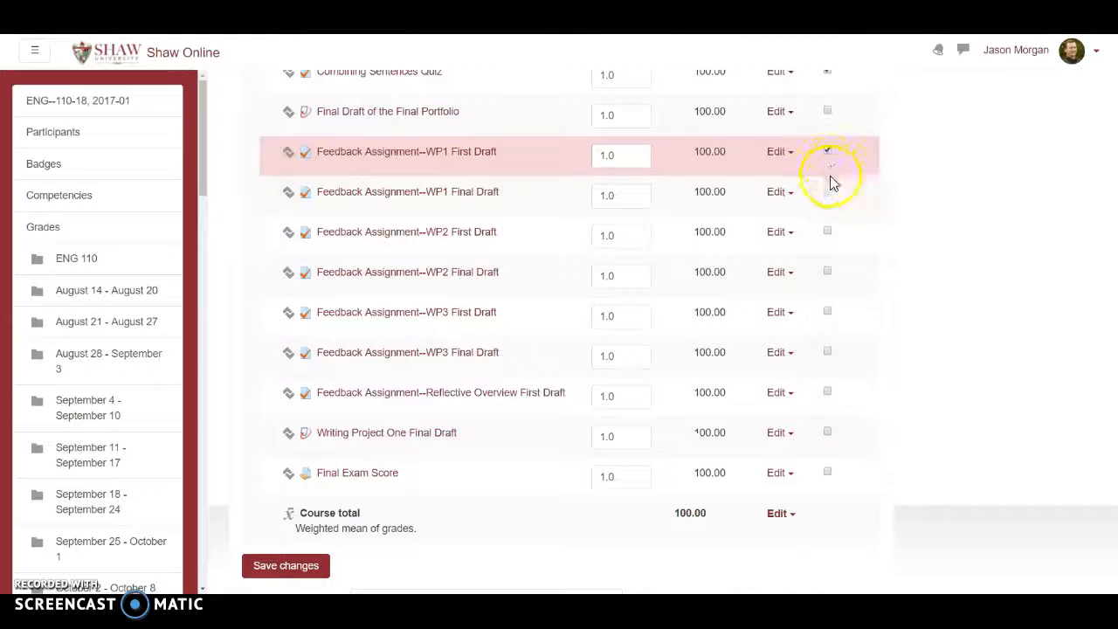
left_click(827, 231)
left_click(827, 271)
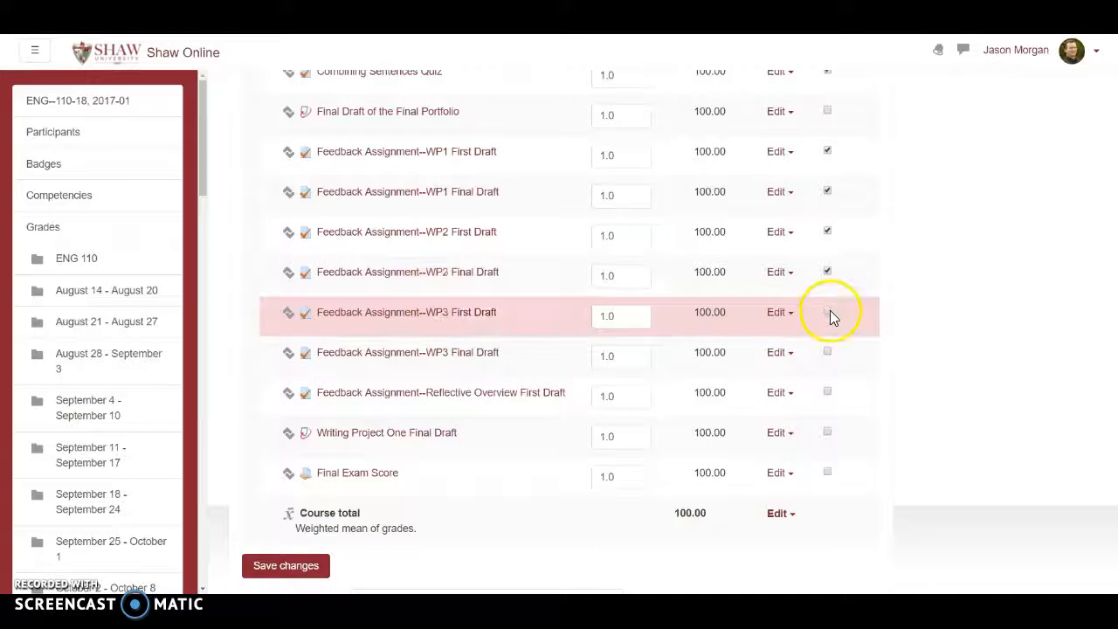
left_click(828, 352)
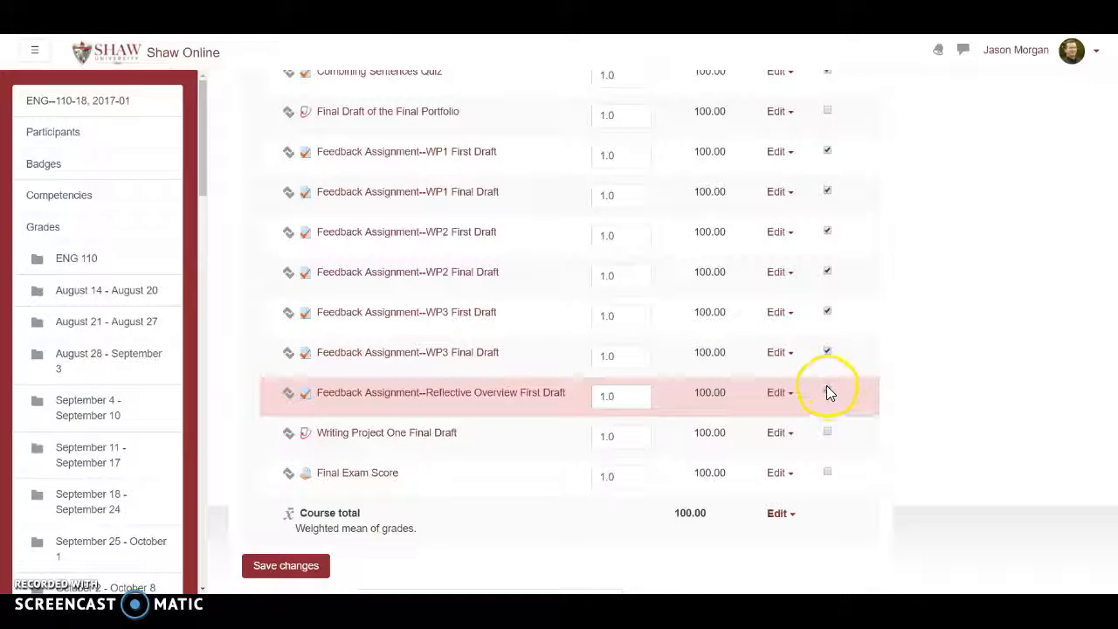
left_click(827, 392)
Check the selection of quizzes and feedback assignments and move all selected items into the Quizzes and Assignments 20% category.
scroll(823, 295, "up", 2)
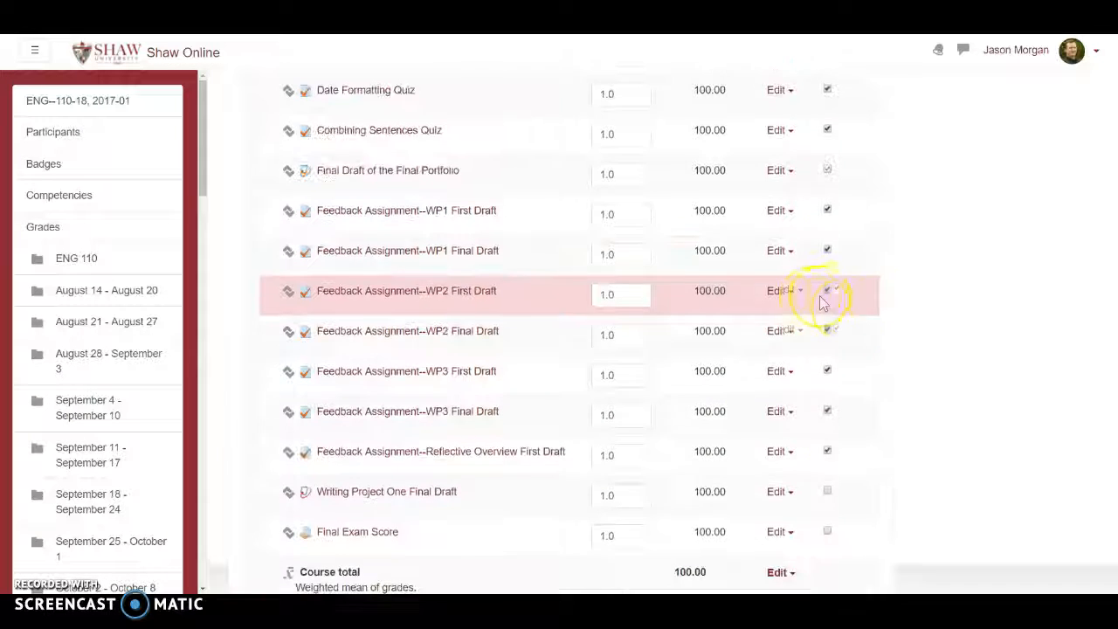
scroll(703, 316, "up", 2)
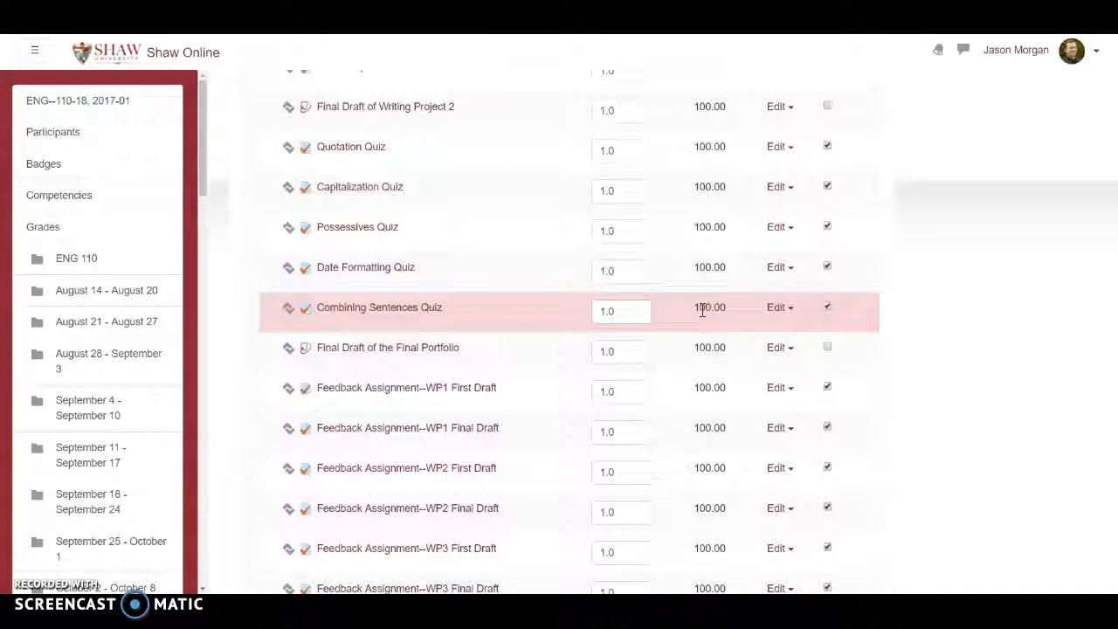
scroll(702, 311, "down", 3)
scroll(702, 312, "up", 8)
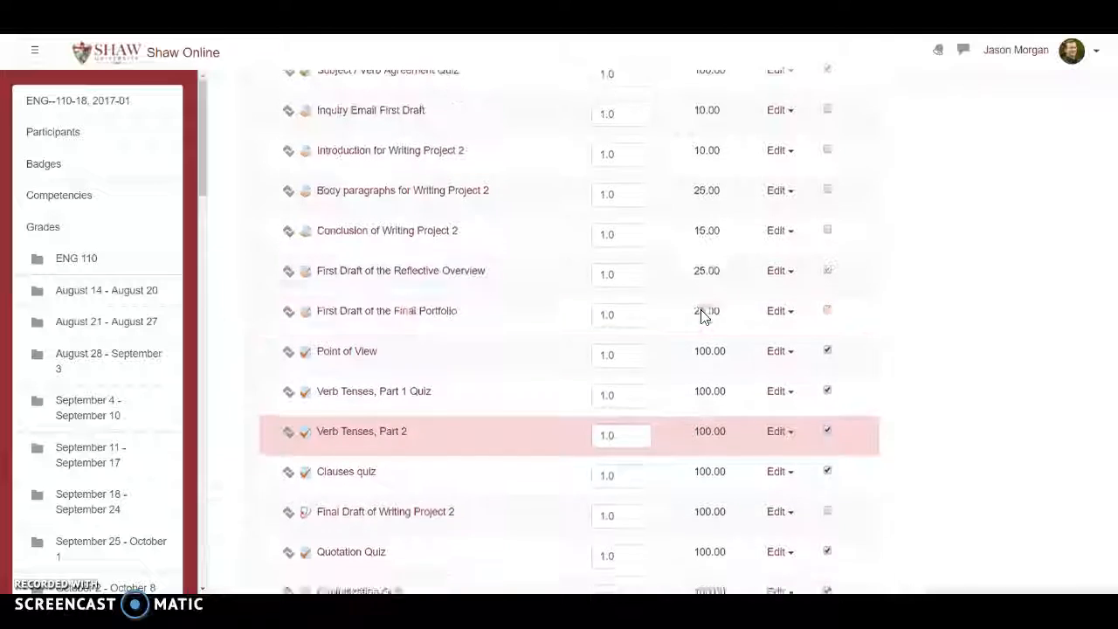
scroll(701, 316, "down", 8)
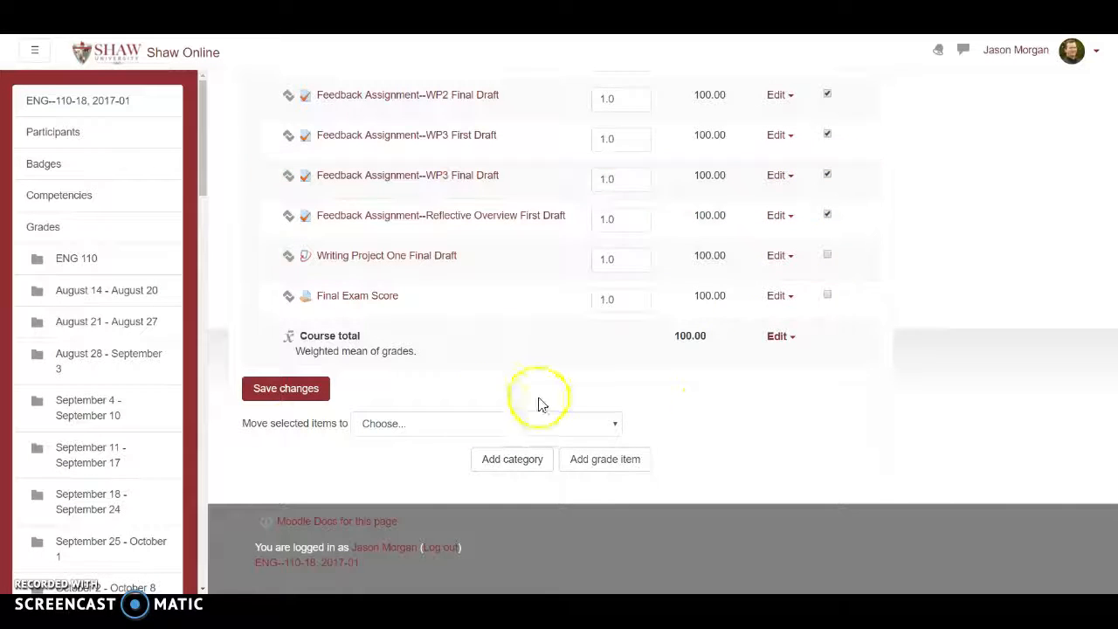
left_click(414, 425)
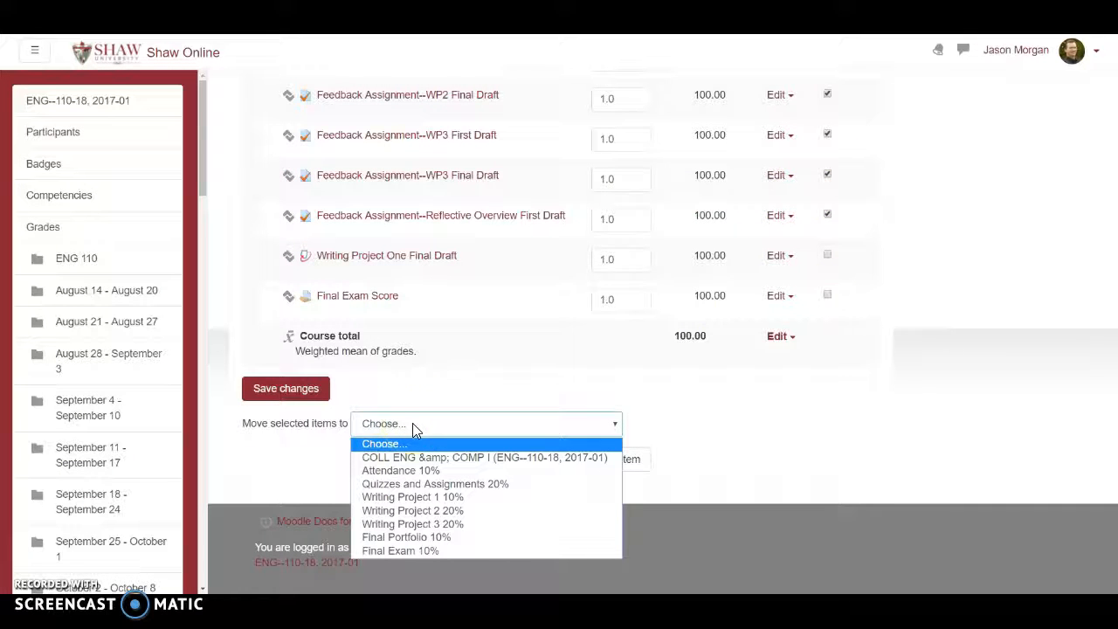
left_click(418, 484)
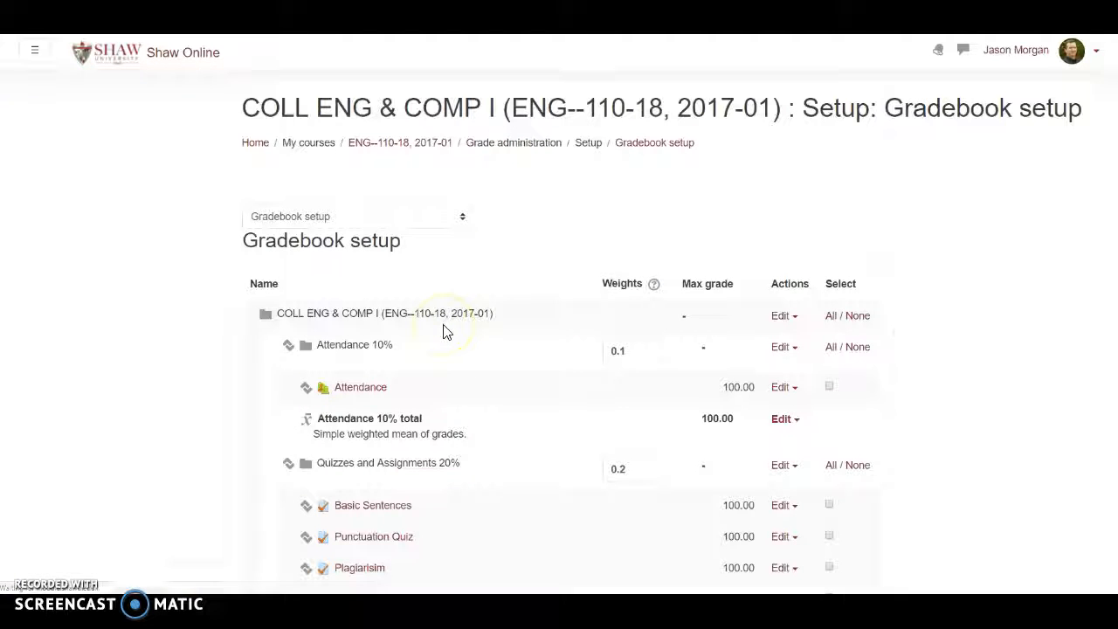
Move Inquiry Email First Draft and Writing Project One Final Draft together into the Writing Project 1 10% category.
scroll(484, 332, "down", 2)
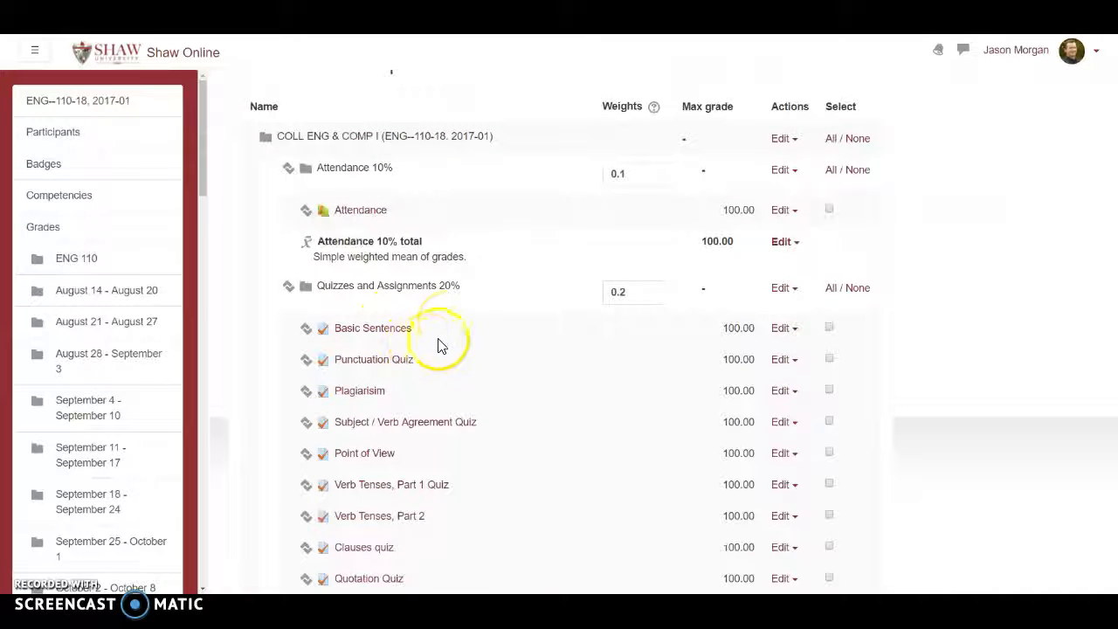
scroll(450, 336, "down", 5)
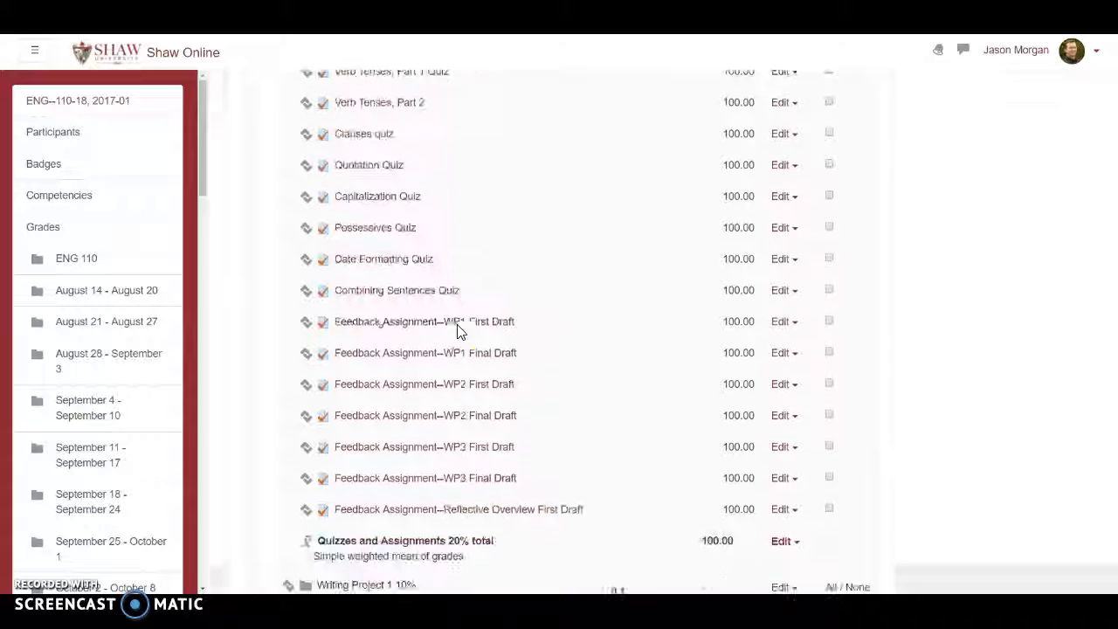
scroll(494, 297, "down", 1)
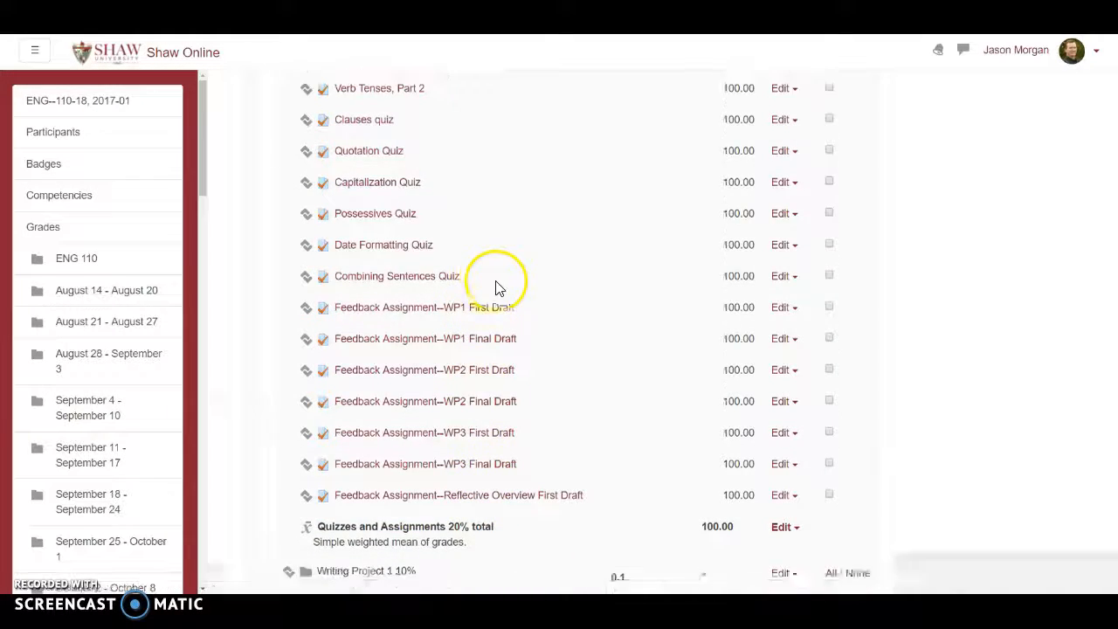
scroll(515, 278, "down", 10)
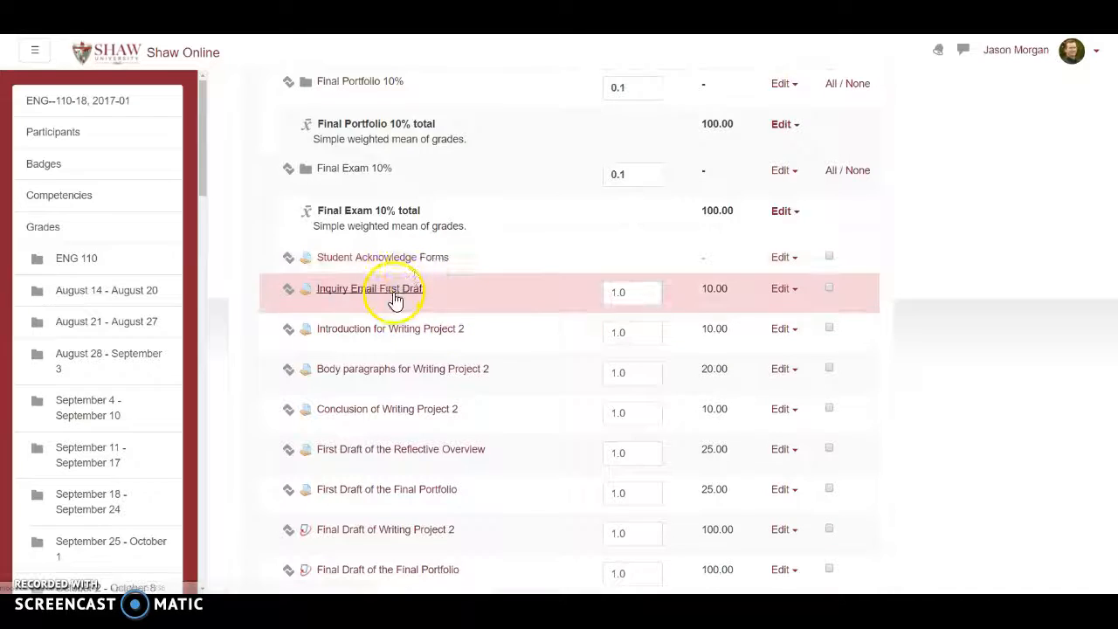
left_click(830, 291)
scroll(699, 316, "down", 1)
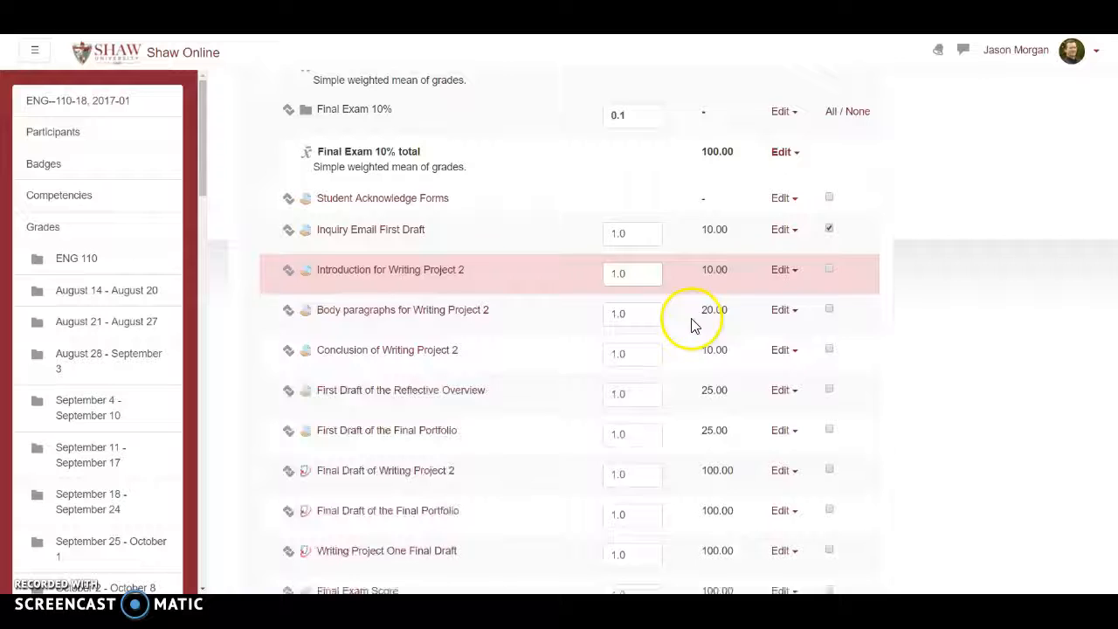
scroll(725, 408, "down", 1)
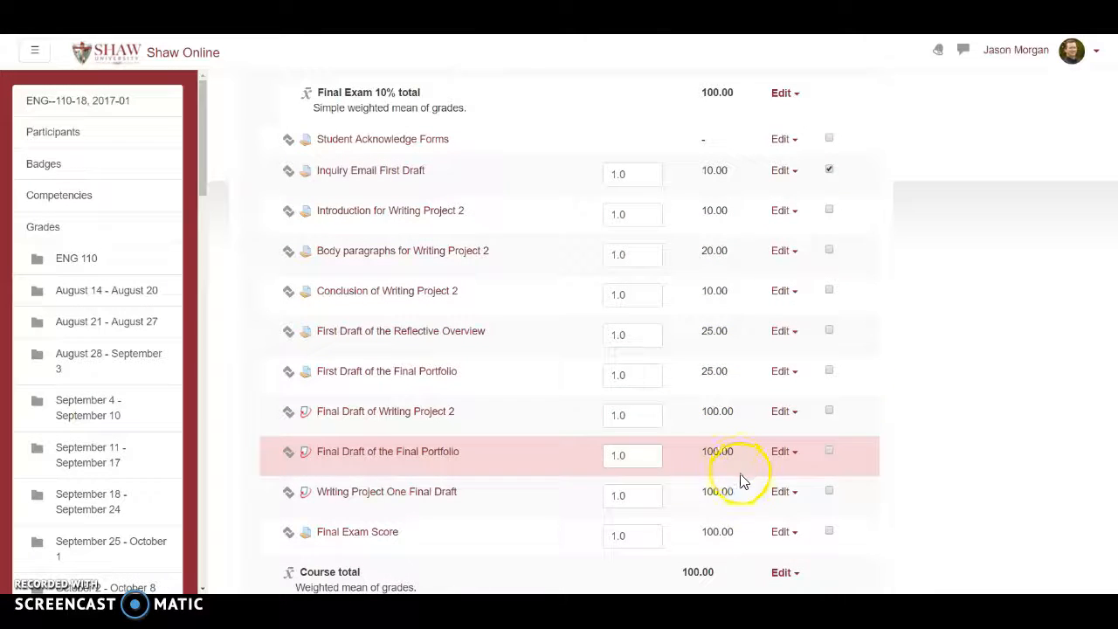
left_click(830, 495)
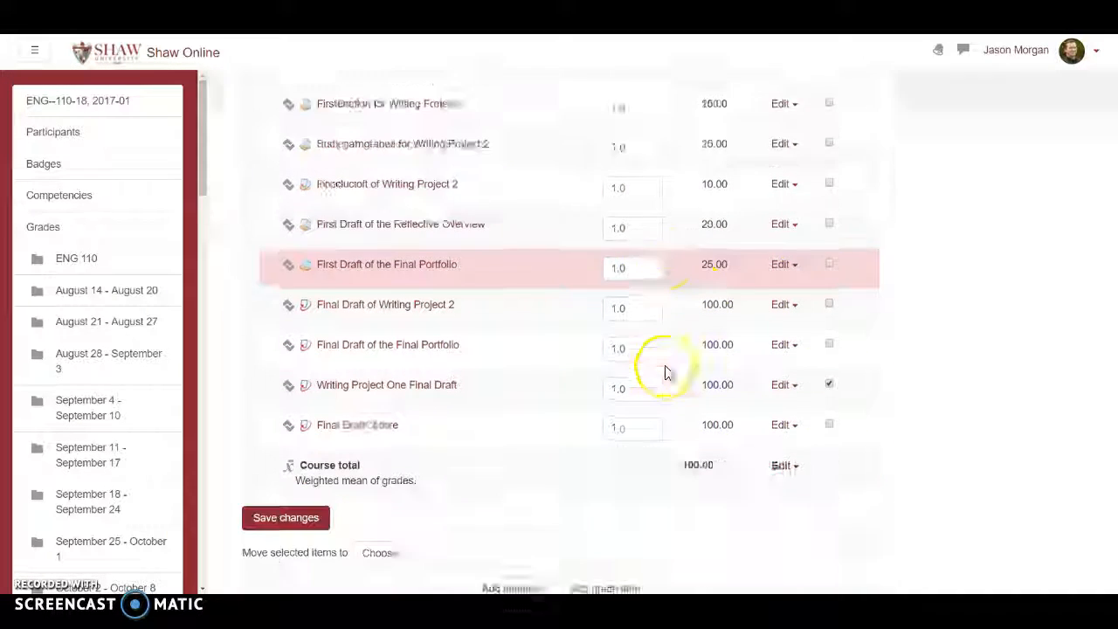
scroll(661, 369, "down", 4)
left_click(409, 418)
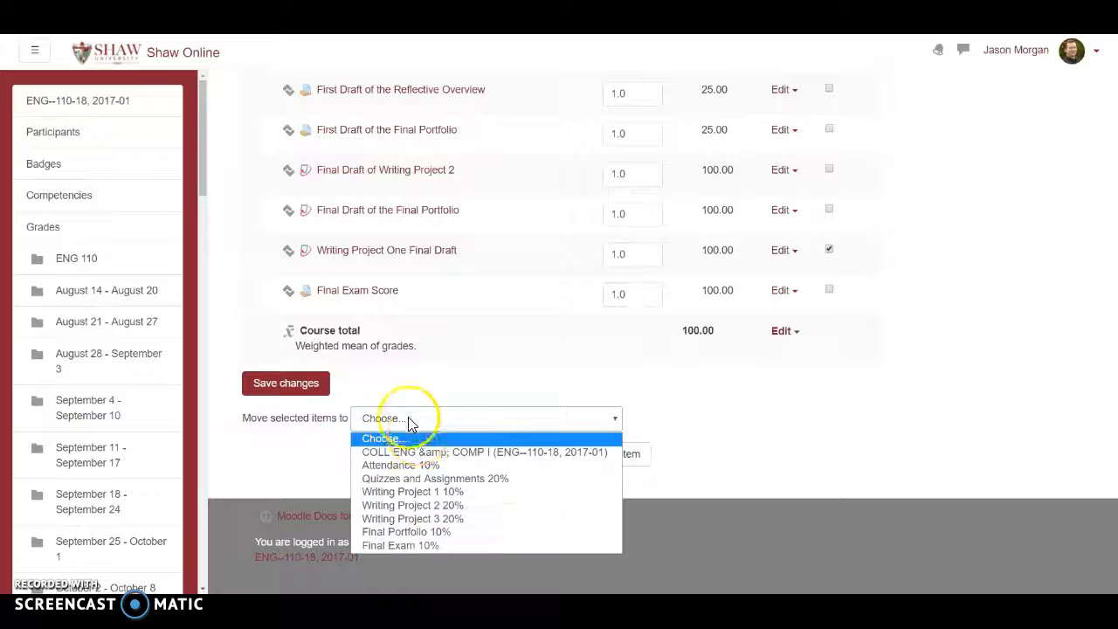
left_click(428, 491)
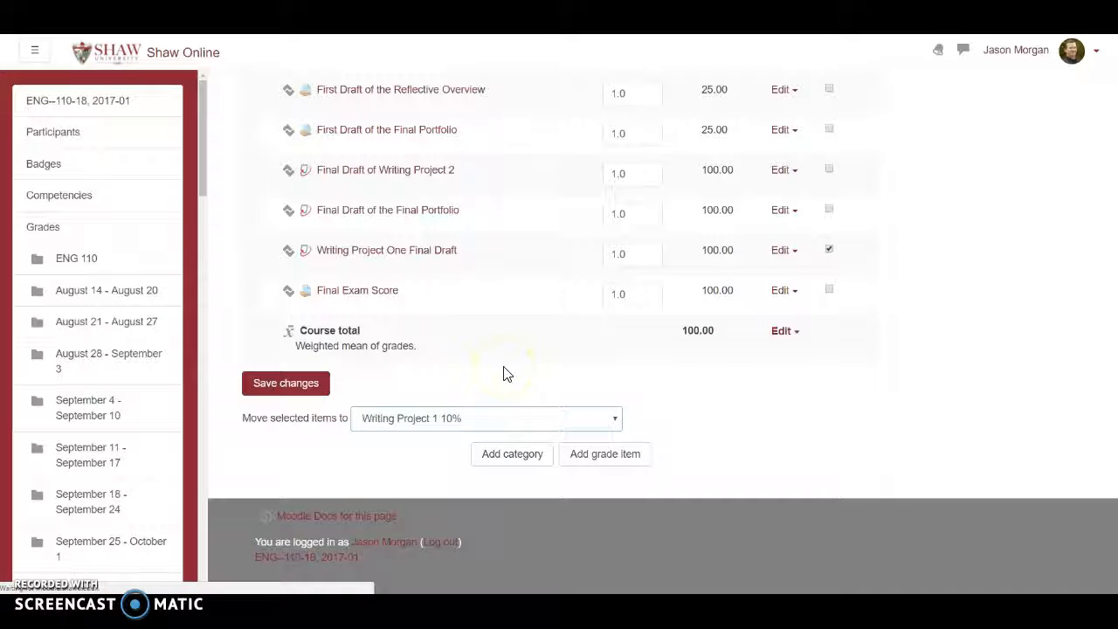
left_click(554, 304)
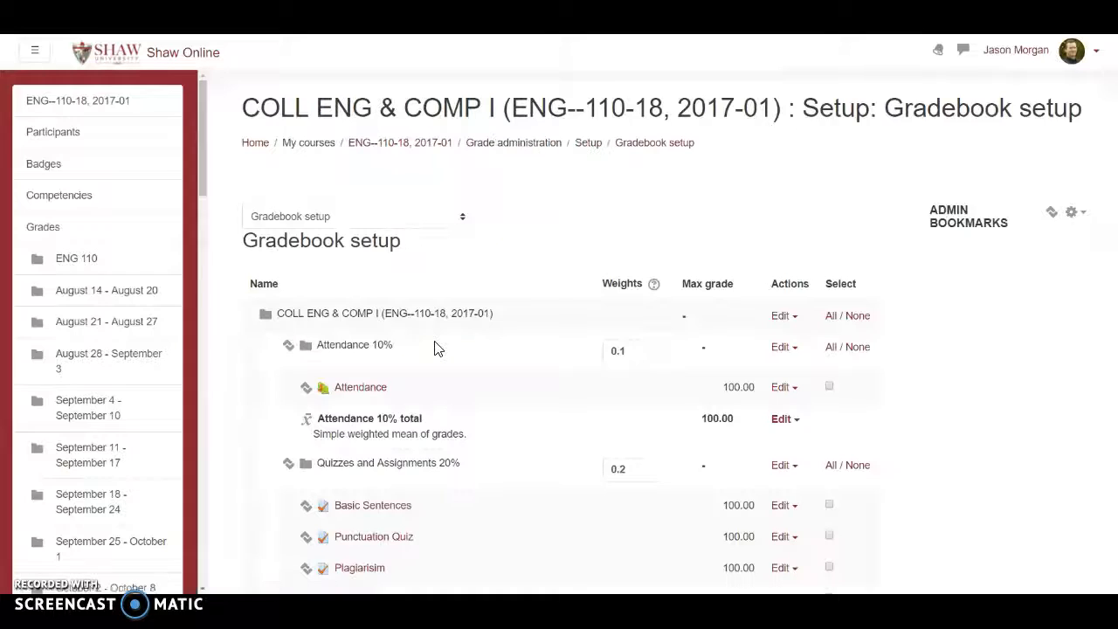
Move the Introduction, Body paragraphs, Conclusion and Final Draft items of Writing Project 2 into the Writing Project 2 20% category.
scroll(445, 345, "down", 12)
scroll(450, 339, "down", 10)
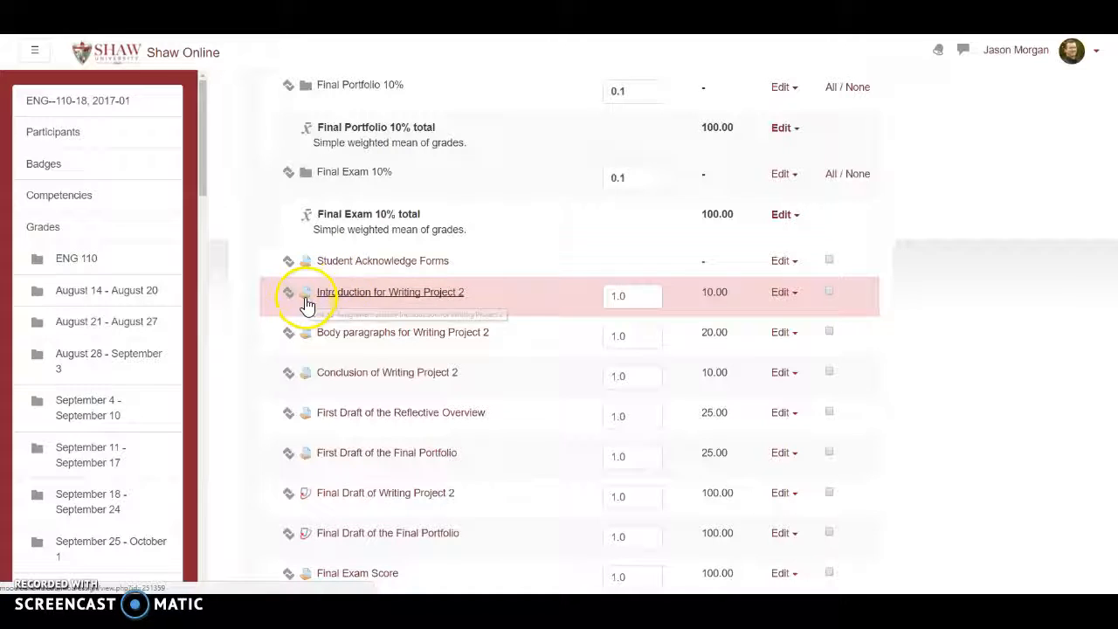
left_click(829, 291)
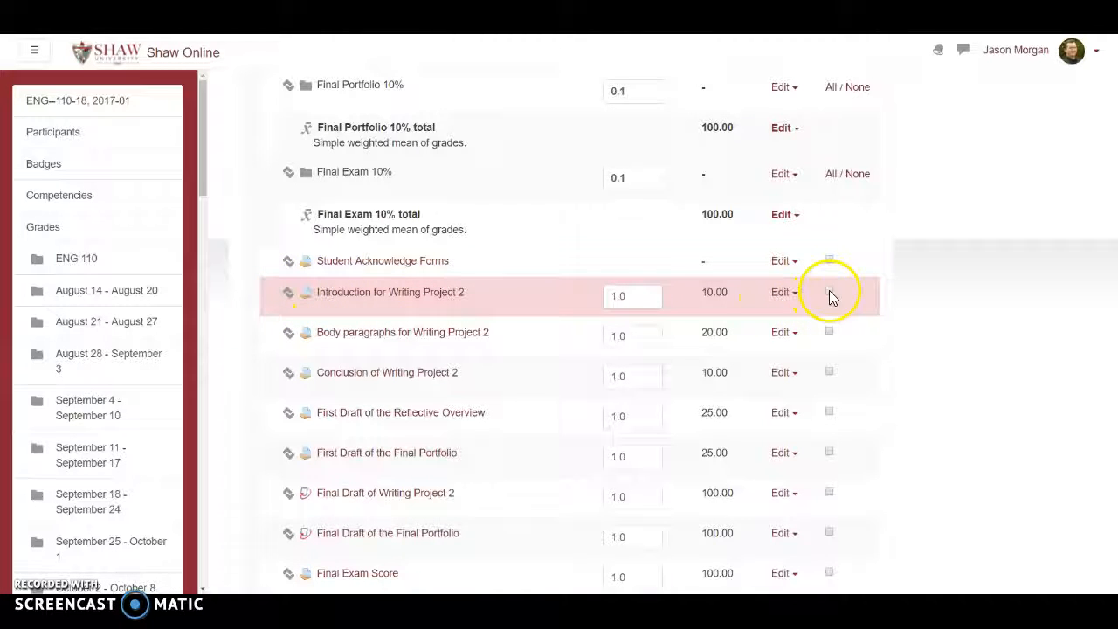
left_click(829, 333)
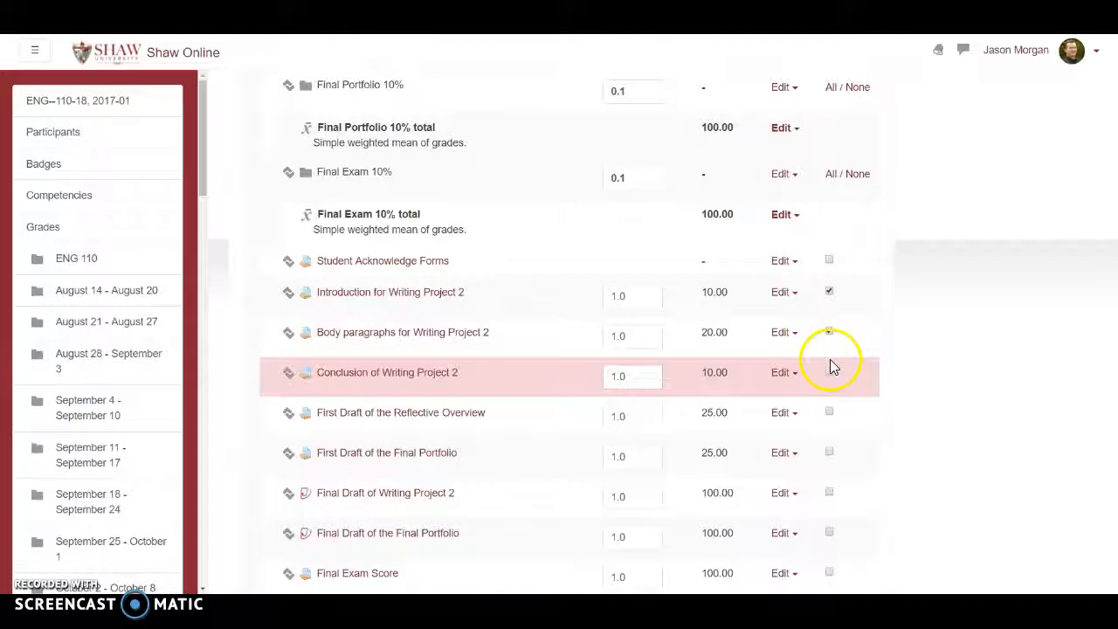
left_click(828, 373)
scroll(816, 363, "down", 1)
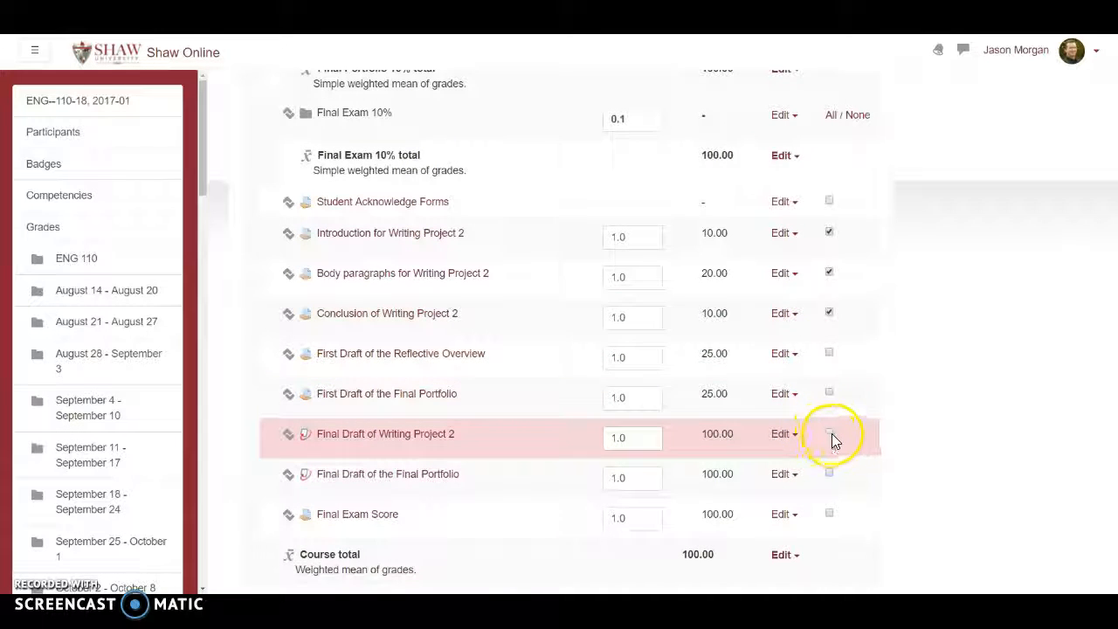
scroll(620, 420, "down", 3)
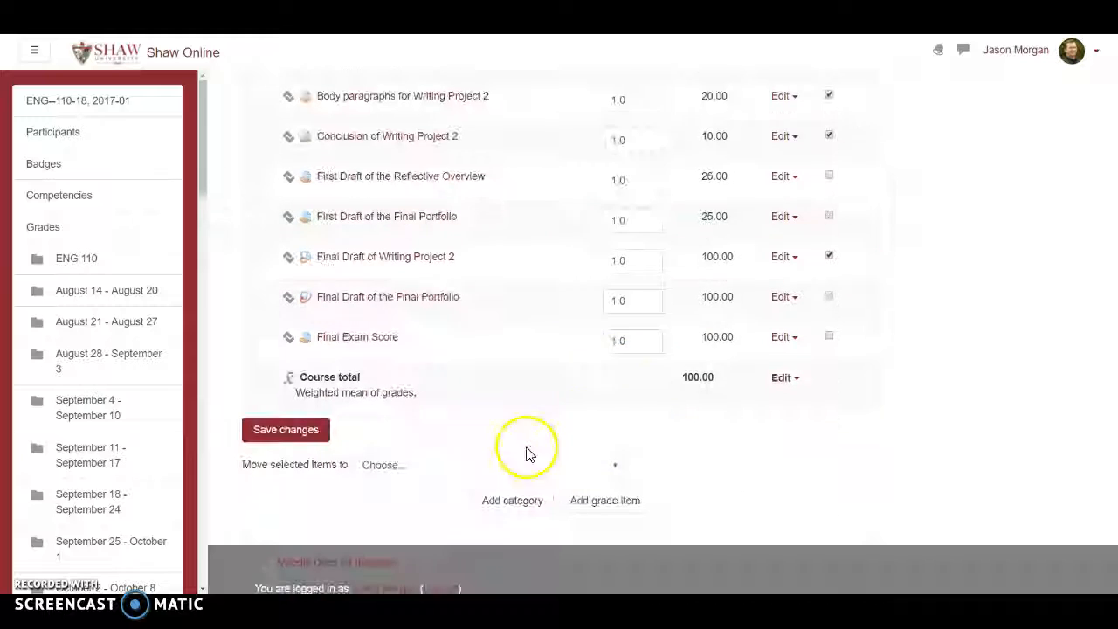
left_click(421, 469)
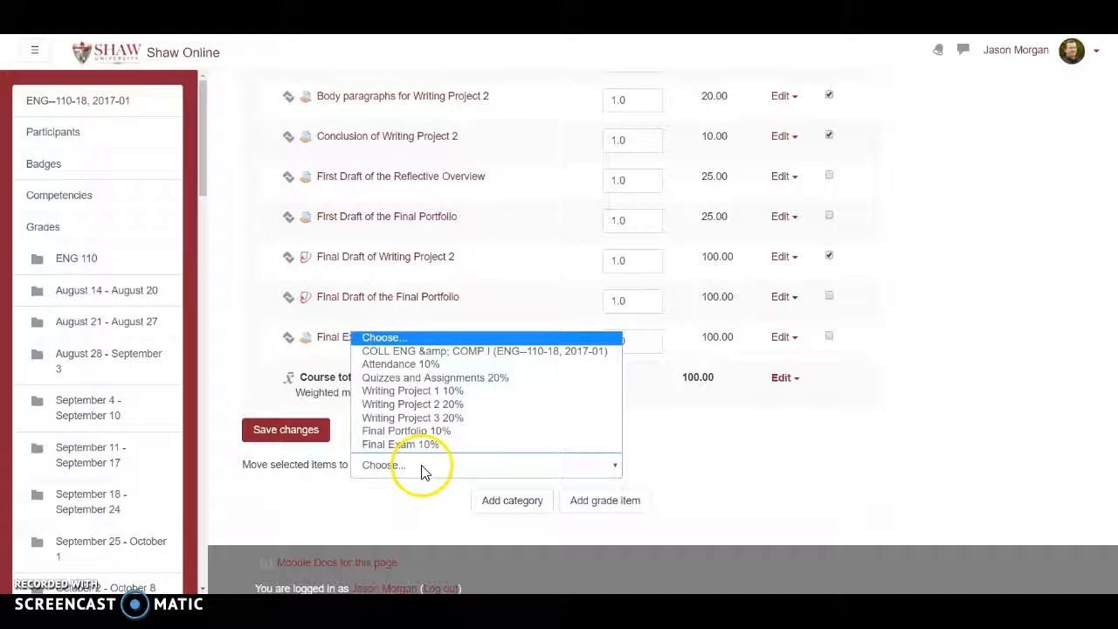
left_click(412, 405)
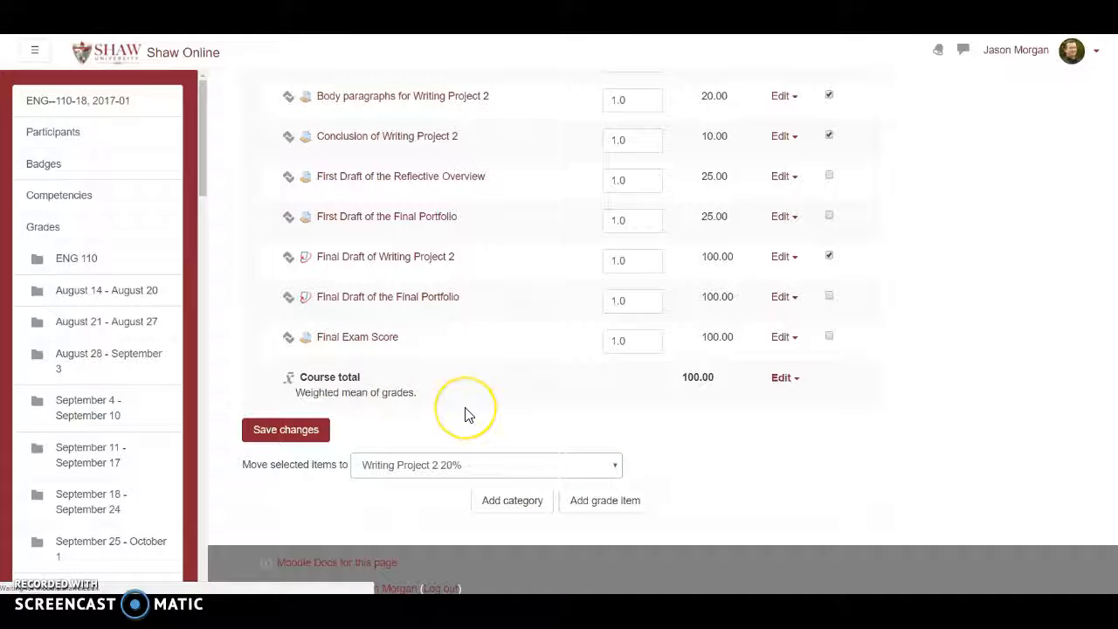
left_click(534, 311)
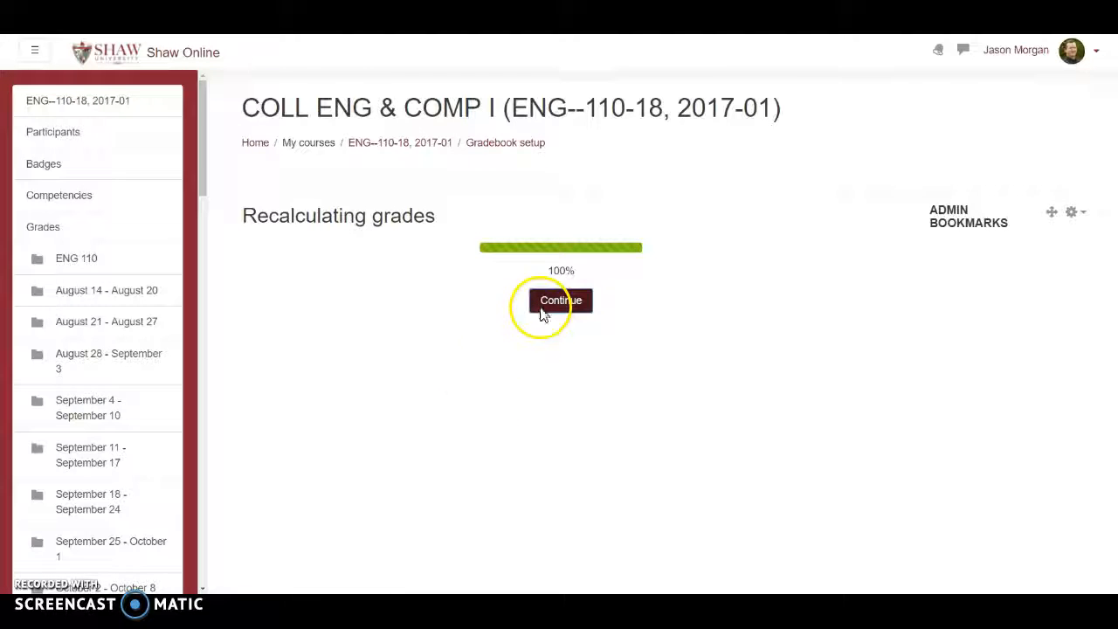
Move First Draft of the Reflective Overview and the First and Final Drafts of the Final Portfolio into the Final Portfolio 10% category.
scroll(512, 381, "down", 15)
scroll(521, 374, "down", 10)
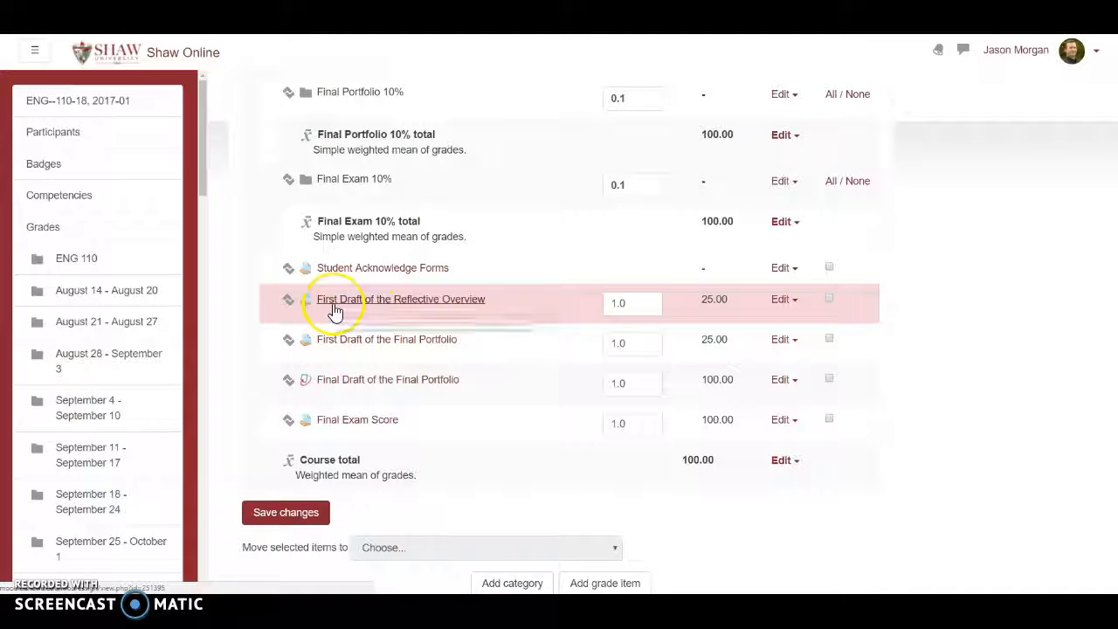
left_click(829, 299)
left_click(829, 339)
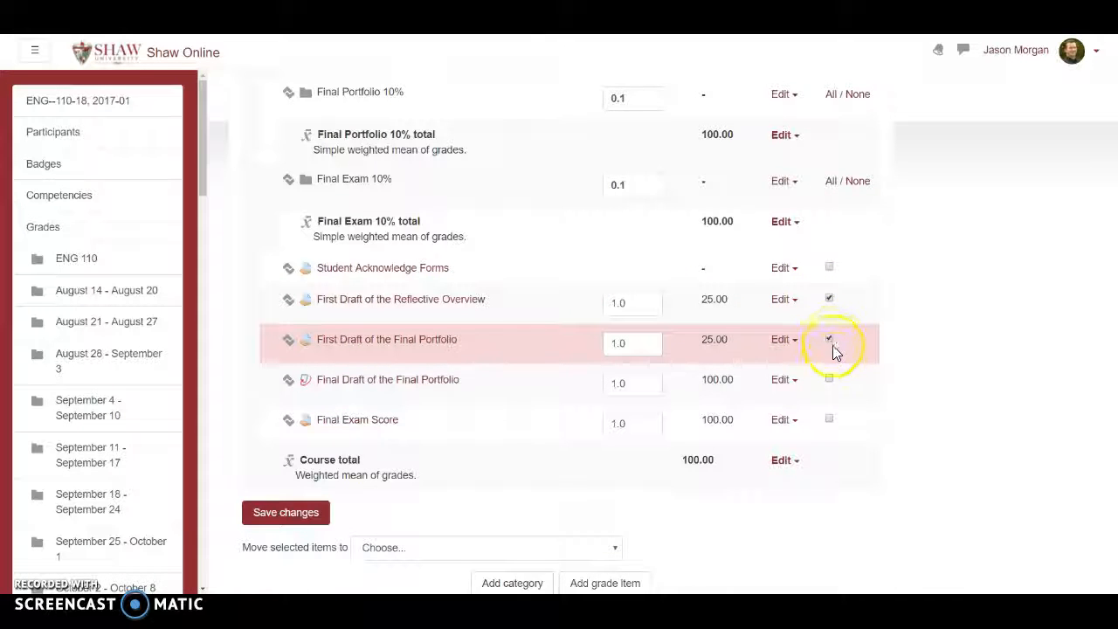
left_click(829, 381)
scroll(625, 288, "up", 2)
scroll(532, 344, "down", 3)
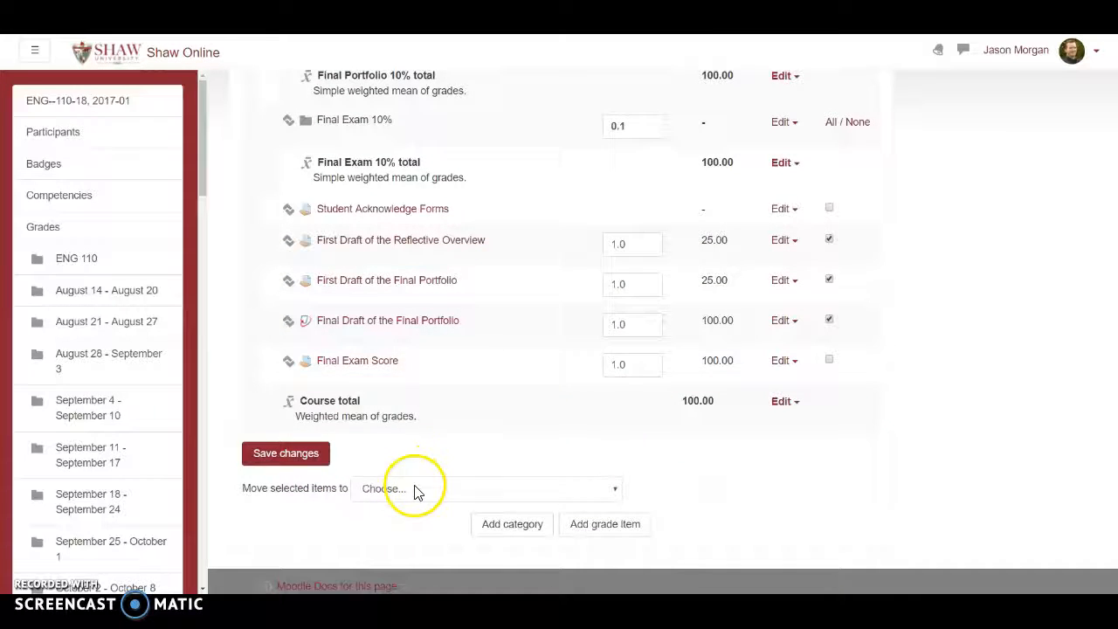
left_click(415, 490)
left_click(416, 453)
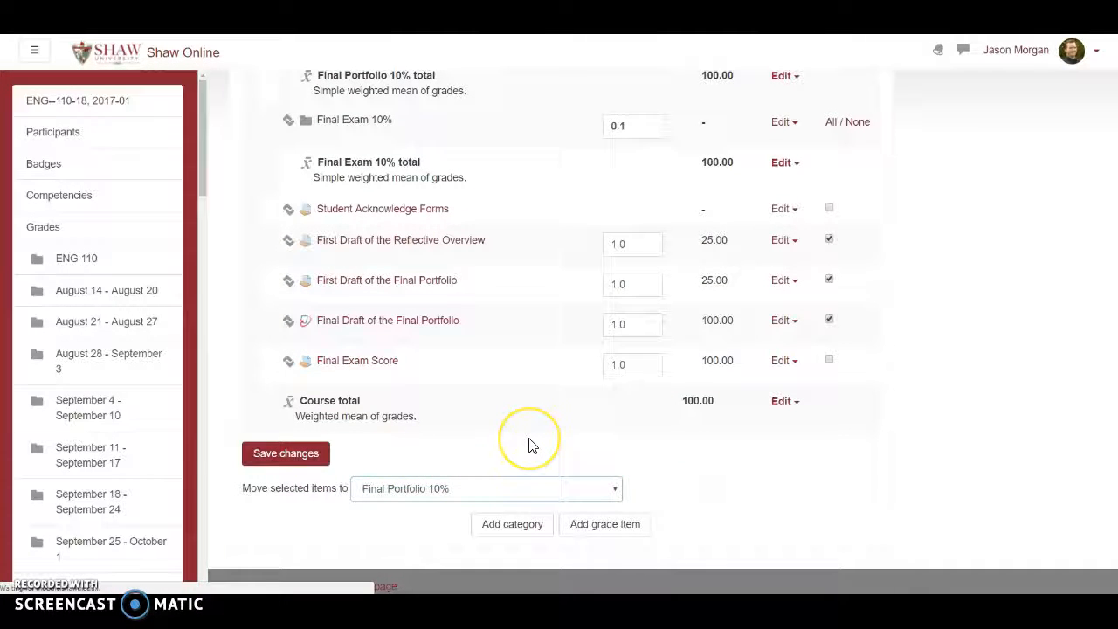
left_click(552, 301)
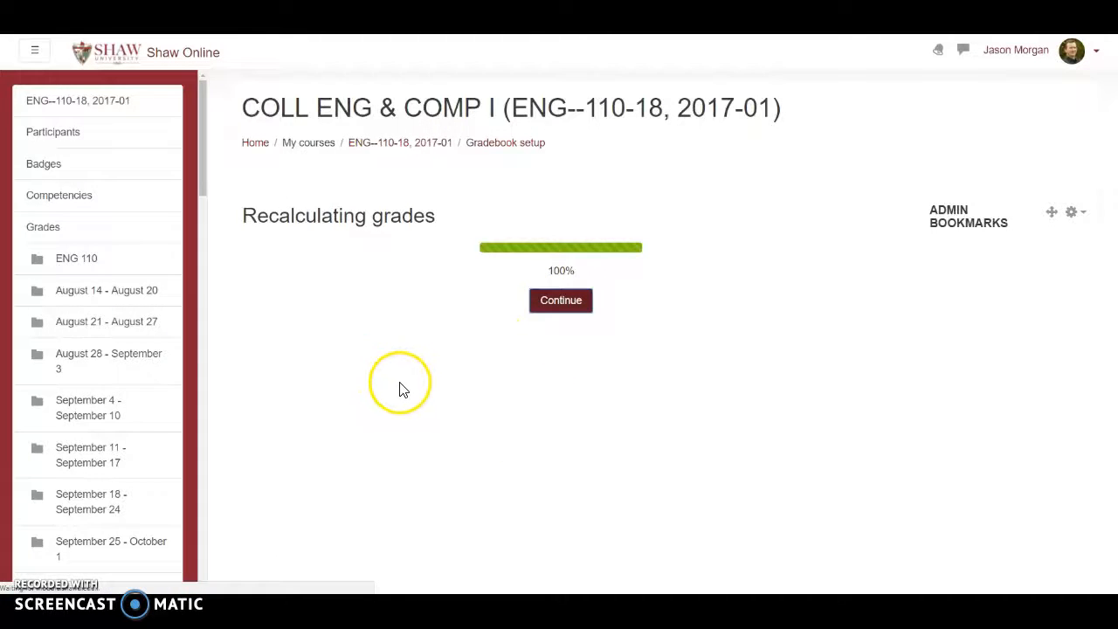
Move the Final Exam Score item into the Final Exam 10% category and continue past the grade recalculation.
scroll(407, 389, "down", 15)
scroll(407, 390, "down", 5)
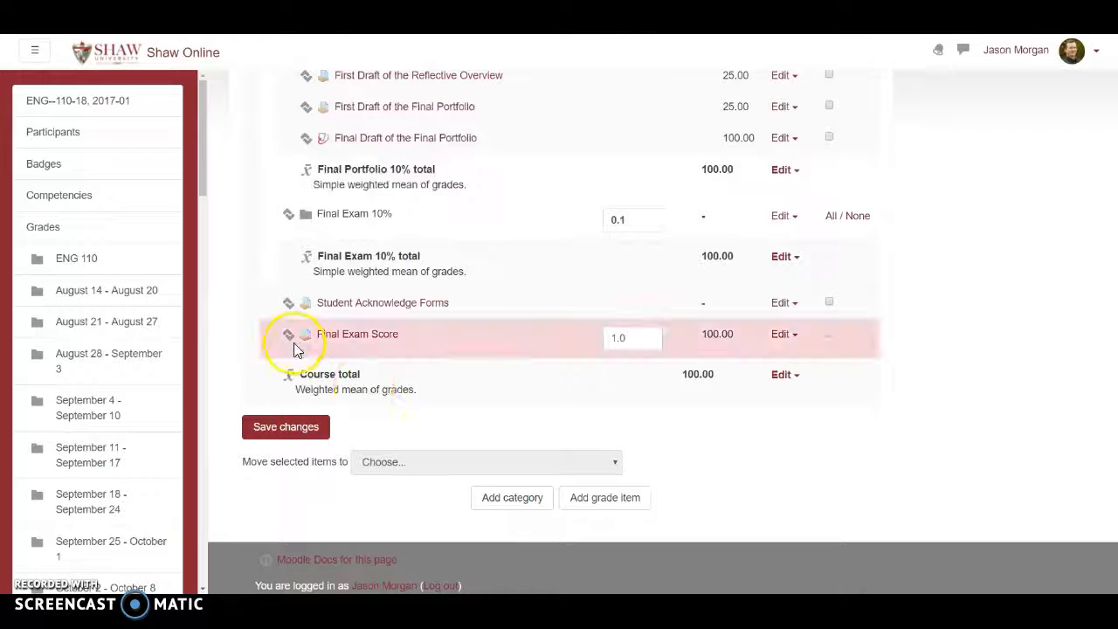
left_click(290, 336)
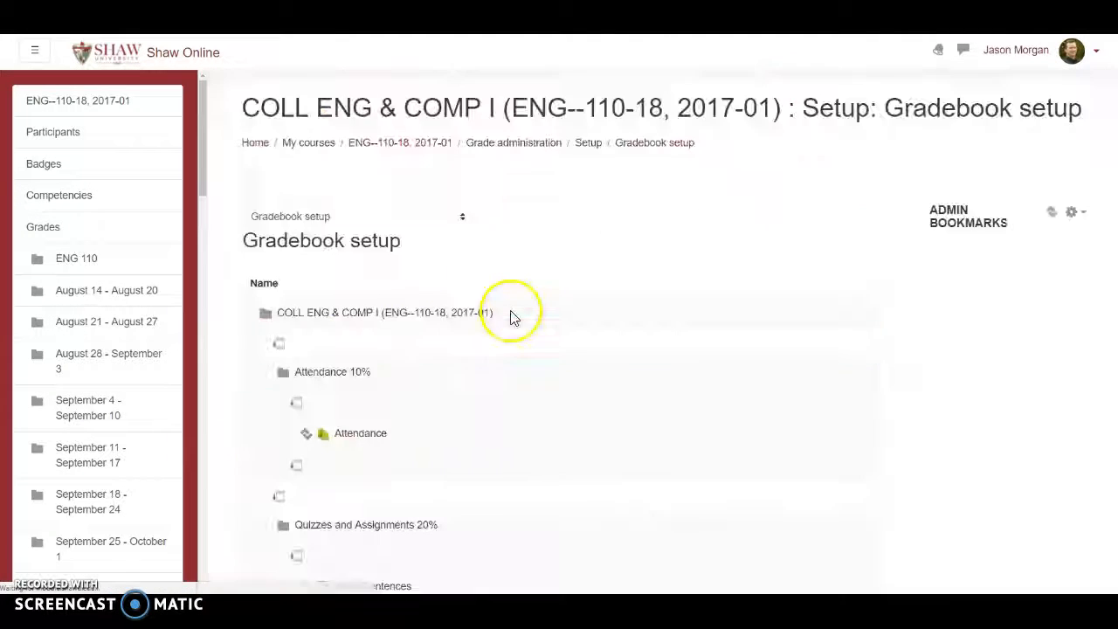
scroll(464, 352, "down", 10)
scroll(415, 360, "down", 10)
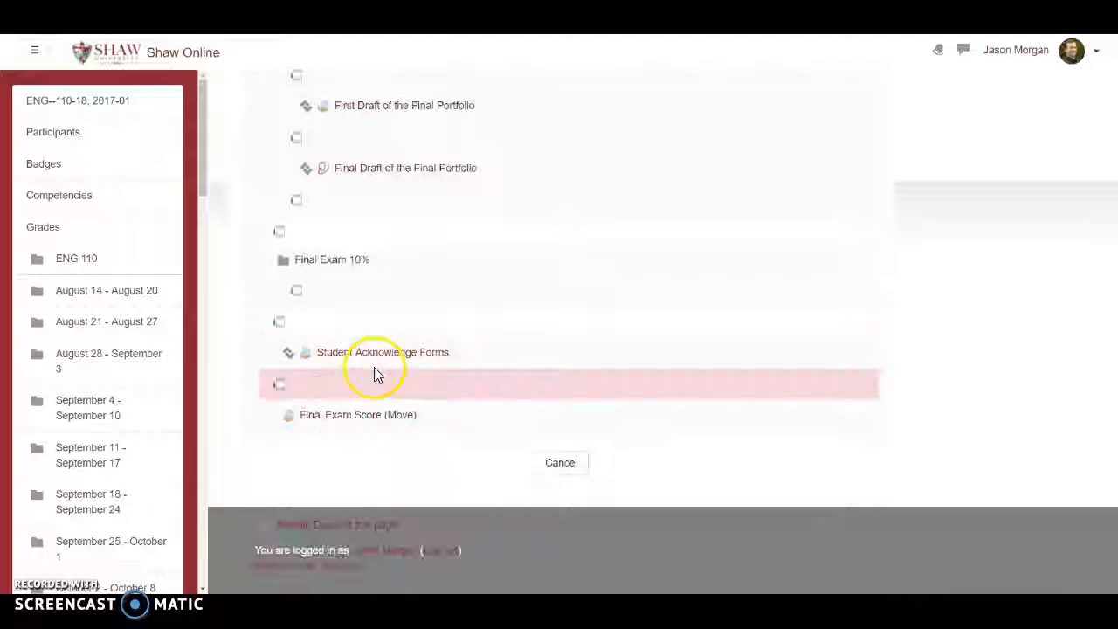
left_click(299, 294)
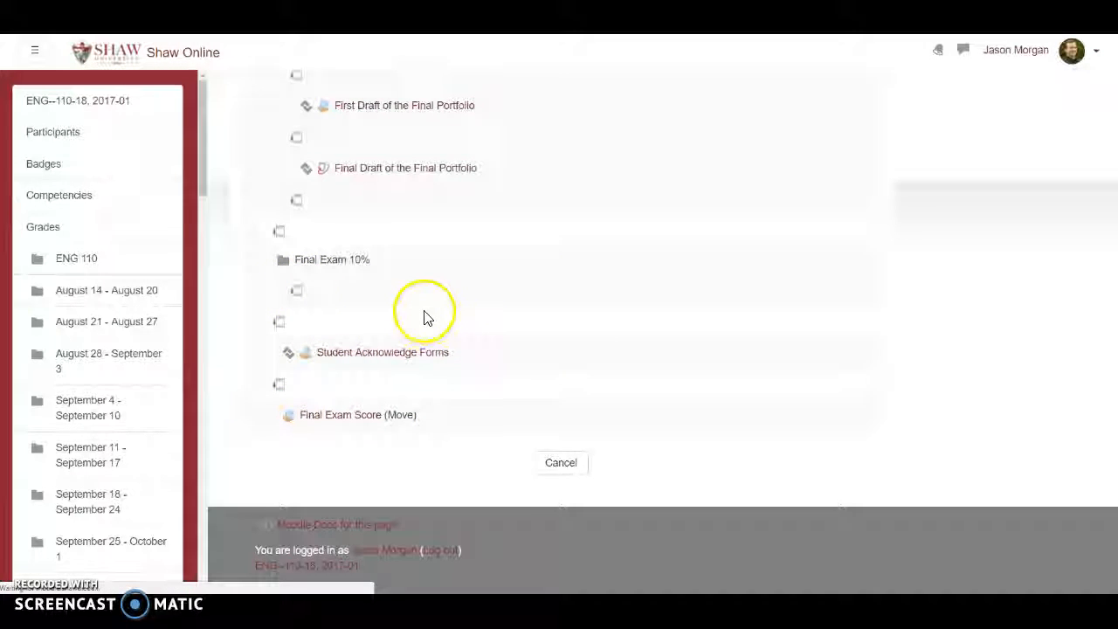
left_click(555, 304)
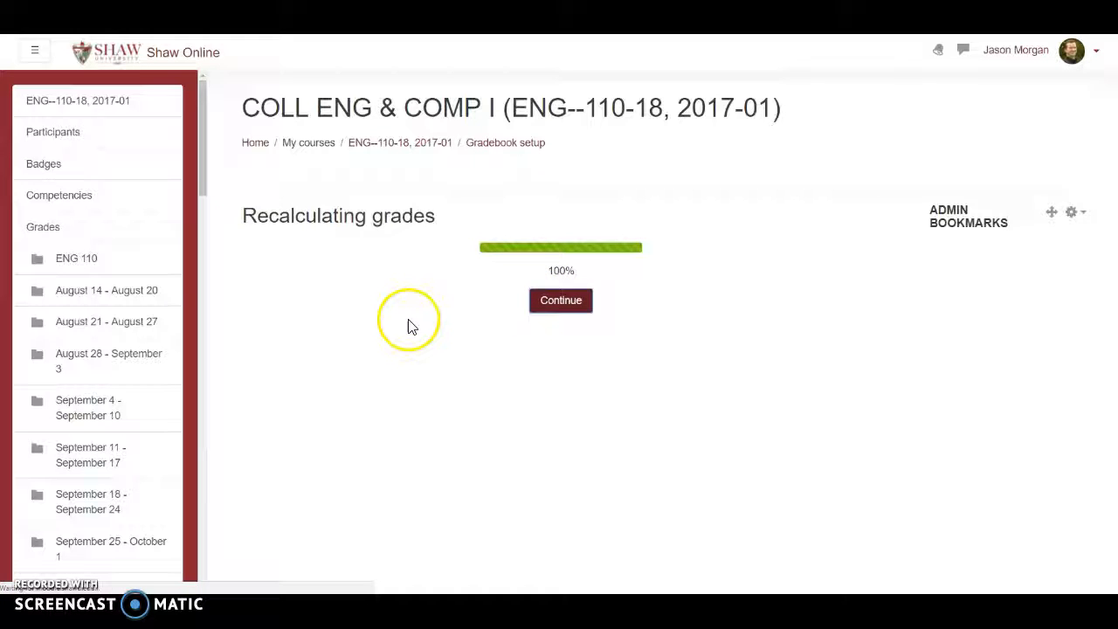
Check the end of the gradebook, leaving Student Acknowledge Forms outside the weighted categories, and save the setup changes.
scroll(385, 339, "down", 10)
scroll(379, 341, "down", 15)
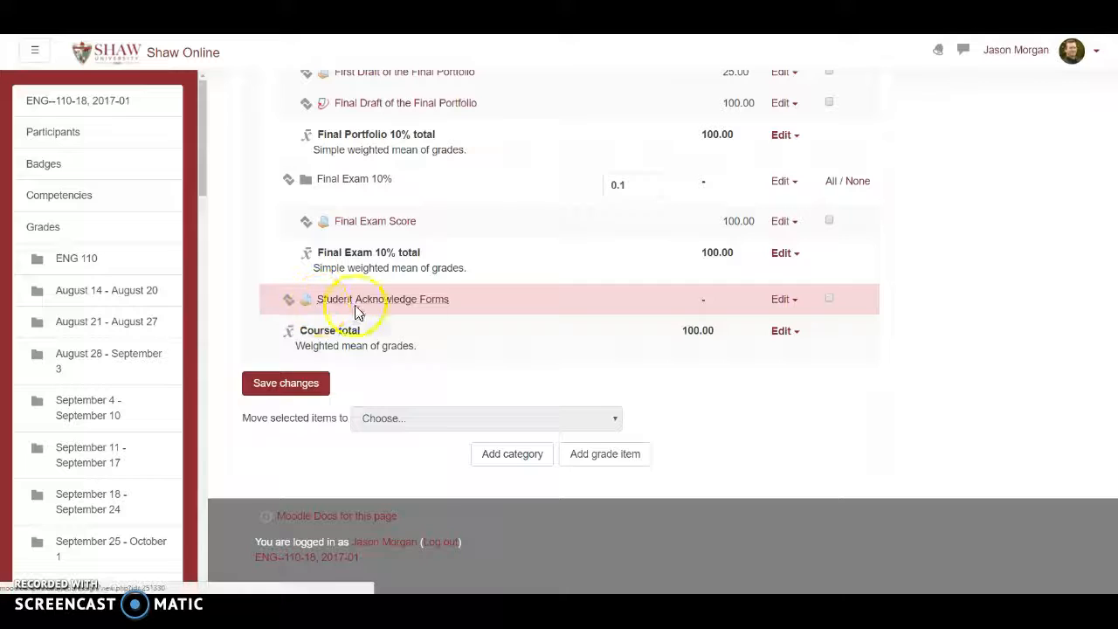
scroll(542, 271, "up", 3)
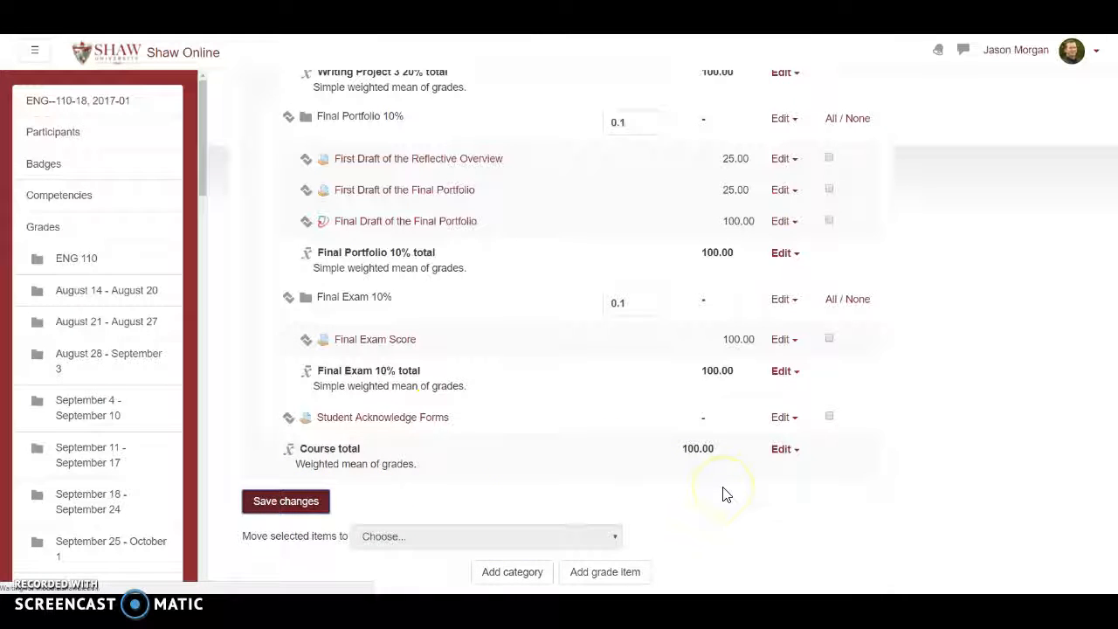
Reorder the Quizzes and Assignments 20% category by moving Point of View between Plagiarisim and the Subject / Verb Agreement Quiz.
scroll(669, 389, "down", 3)
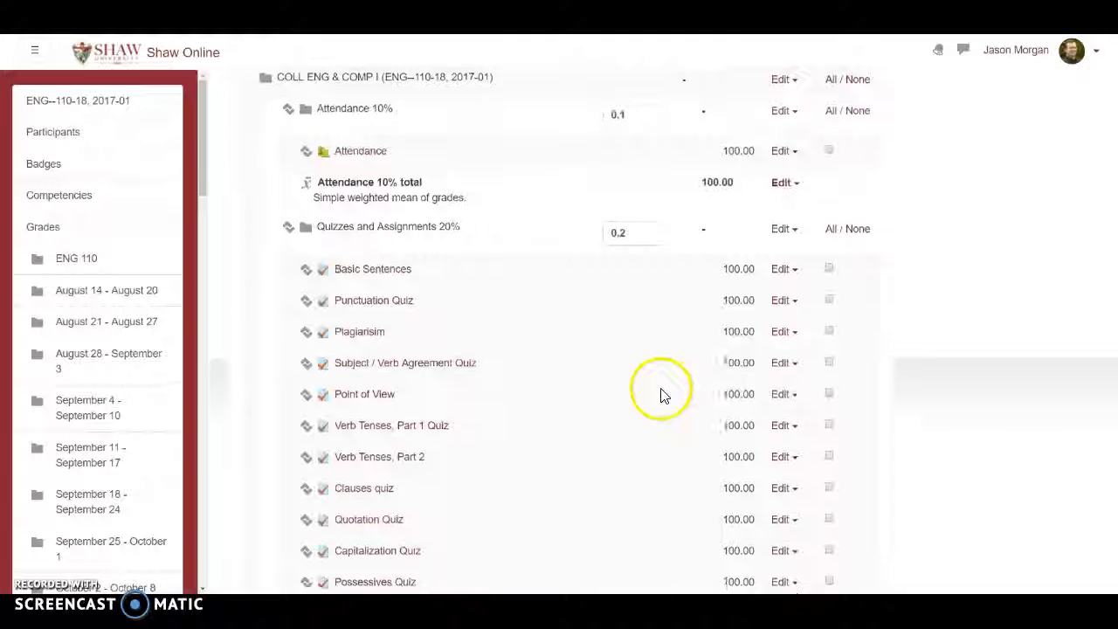
scroll(638, 411, "down", 1)
scroll(428, 314, "down", 2)
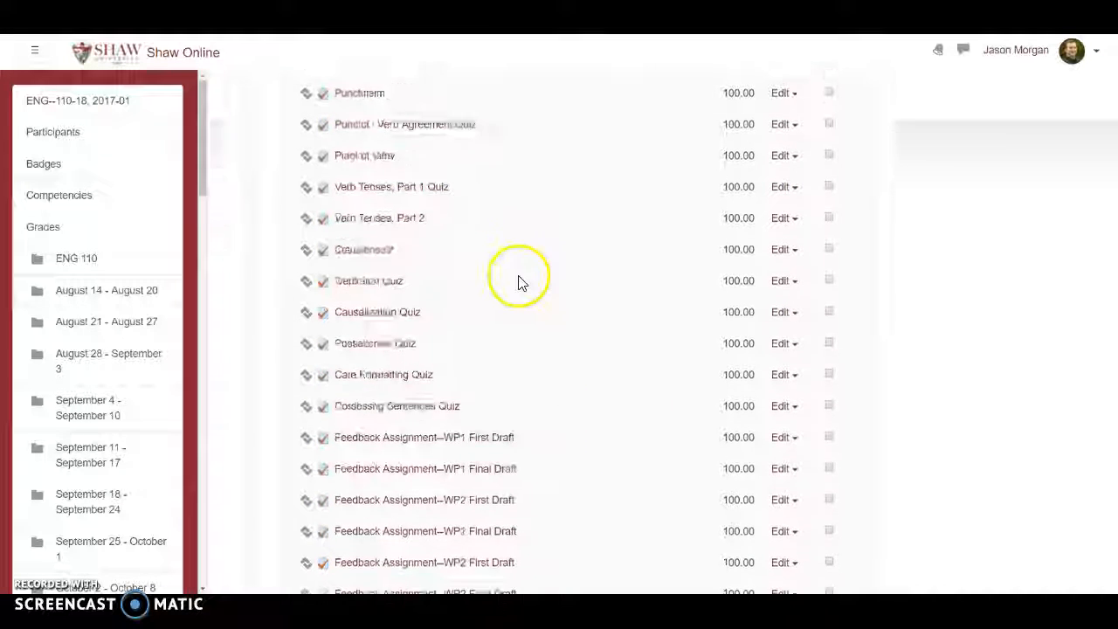
scroll(524, 314, "up", 2)
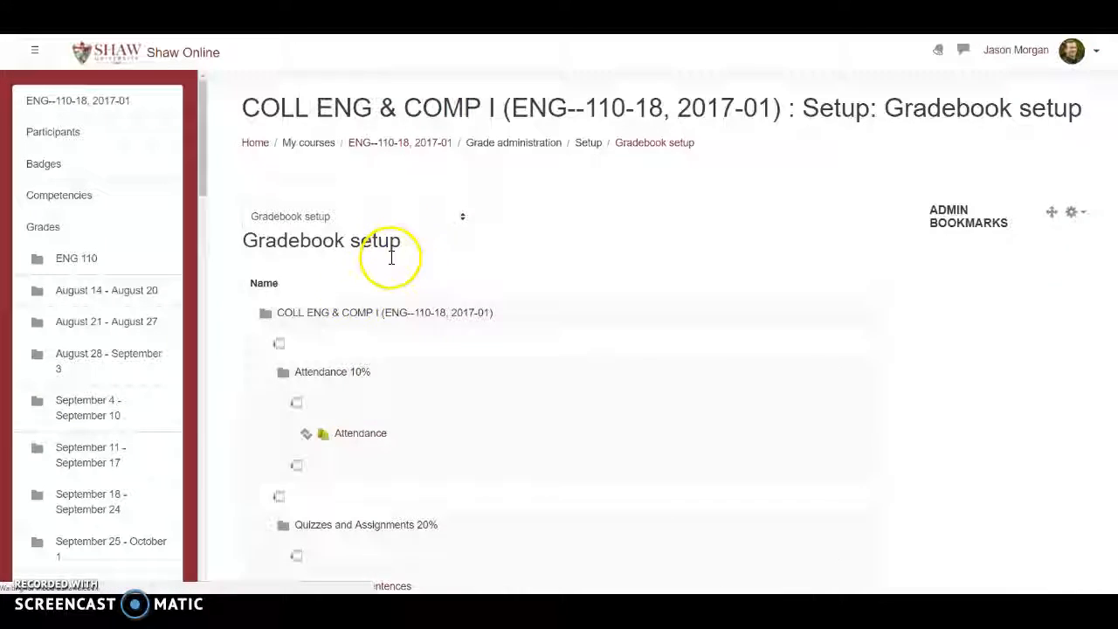
scroll(356, 295, "down", 1)
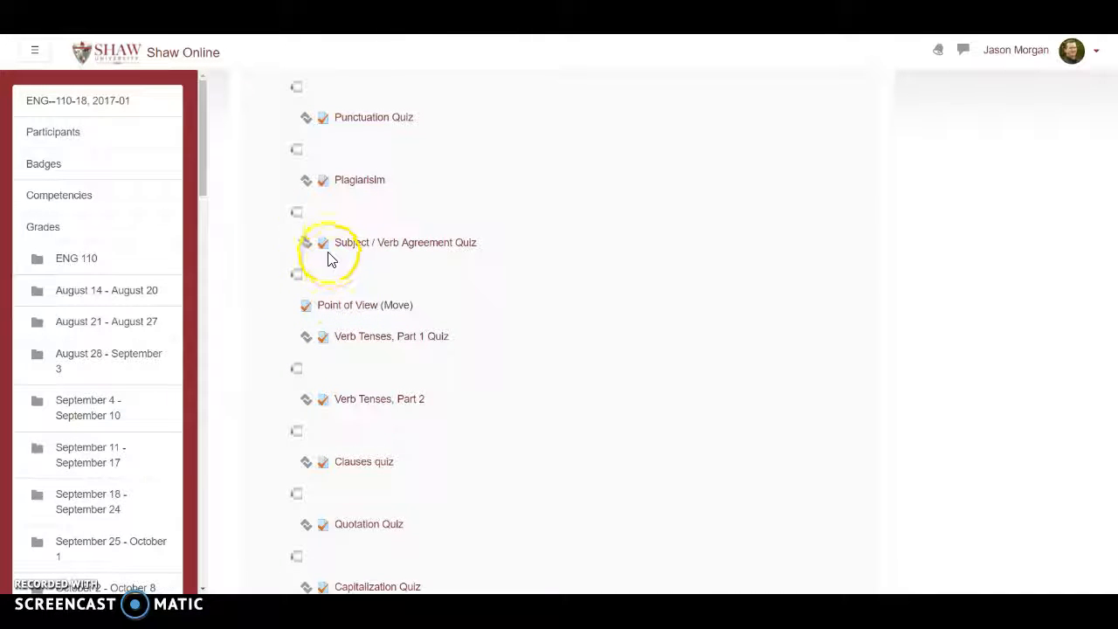
left_click(295, 215)
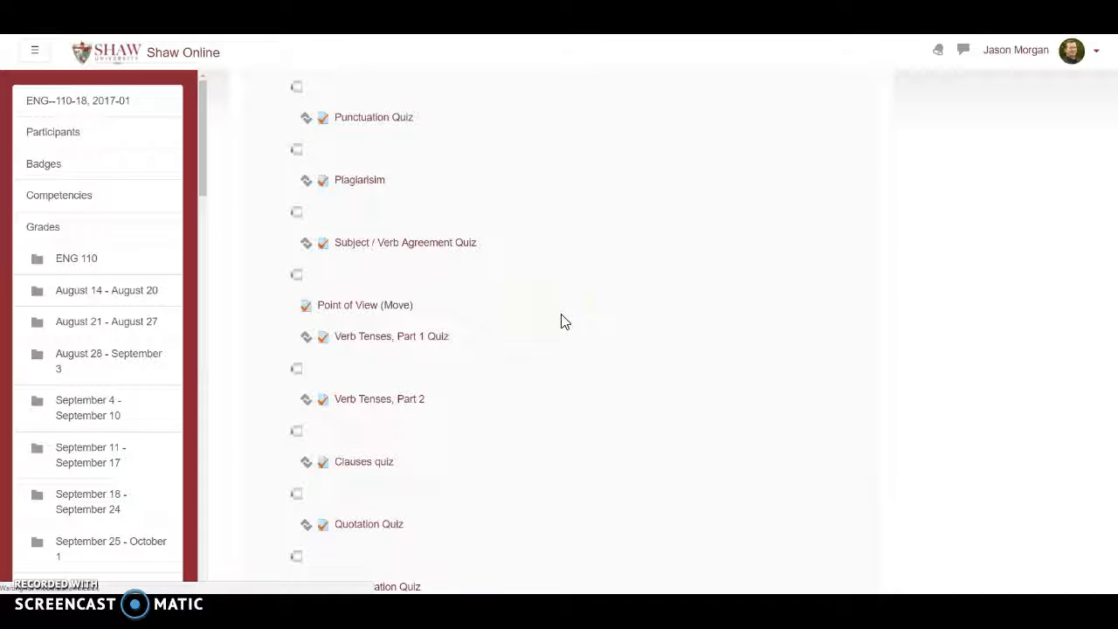
Move the Plagiarisim quiz to the first place in the Quizzes and Assignments 20% category, above Basic Sentences.
scroll(456, 333, "down", 2)
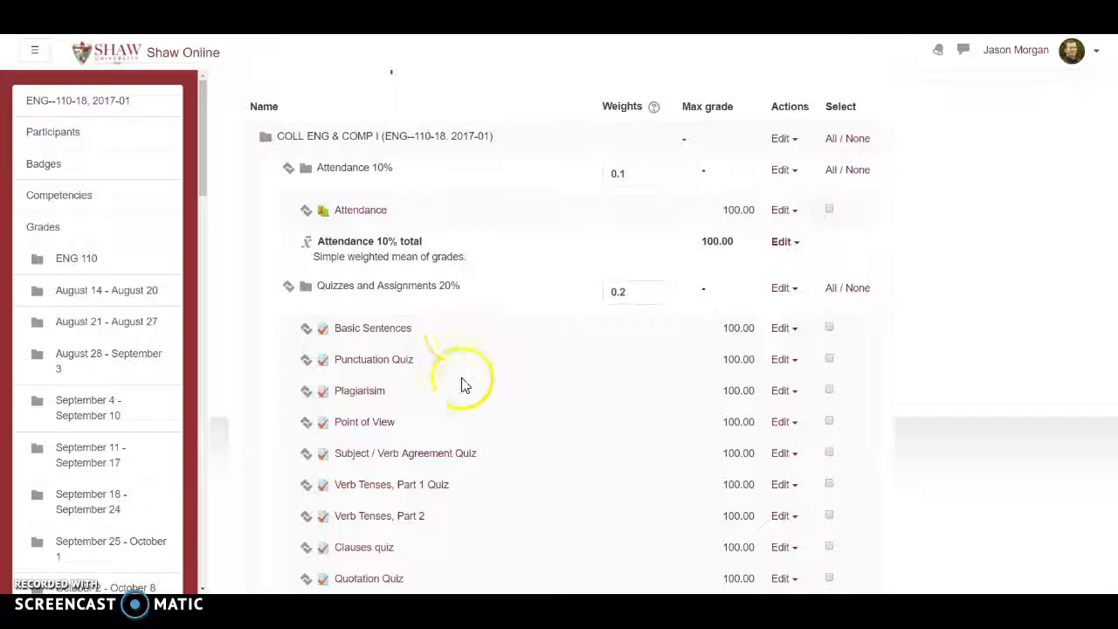
scroll(463, 385, "down", 1)
left_click(308, 273)
scroll(444, 332, "down", 3)
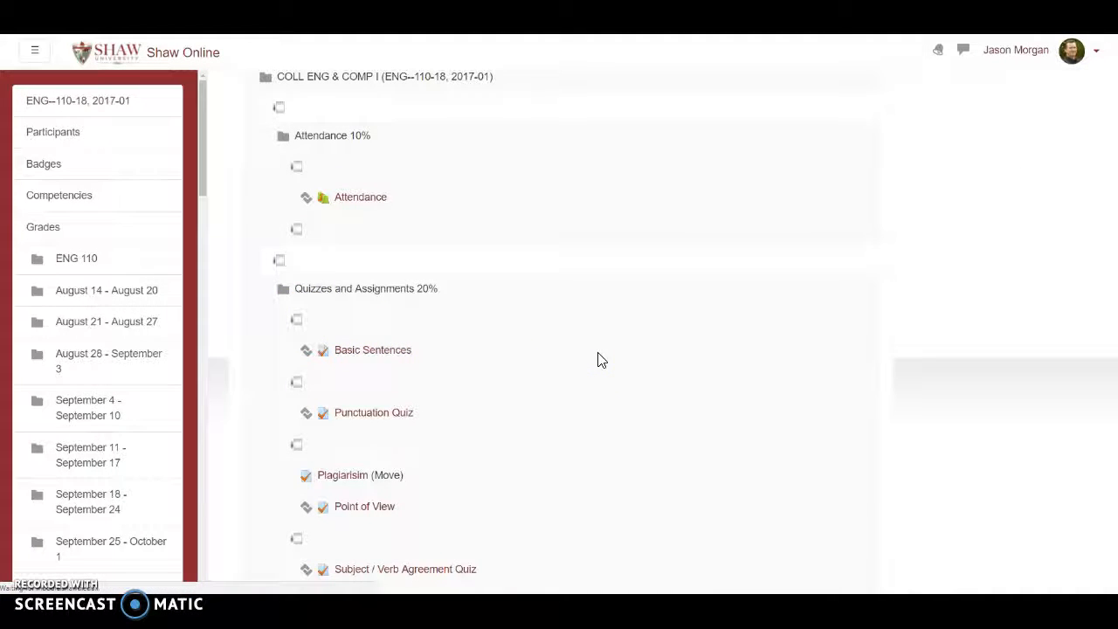
scroll(384, 380, "down", 2)
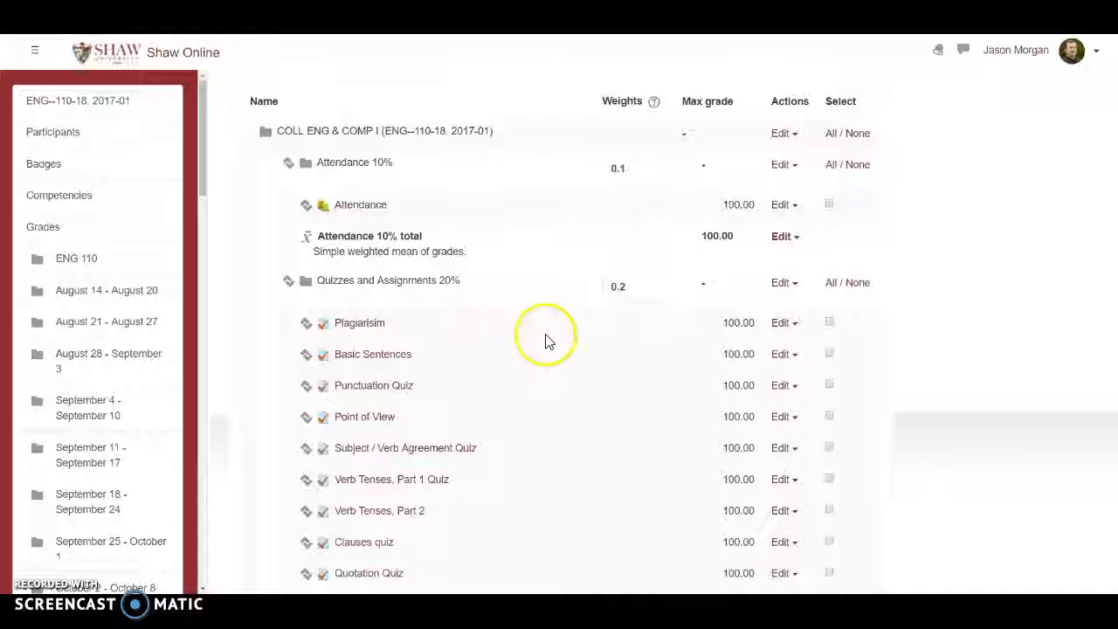
Review the order of items and categories in the gradebook, from the quizzes through to the course total.
scroll(480, 332, "down", 1)
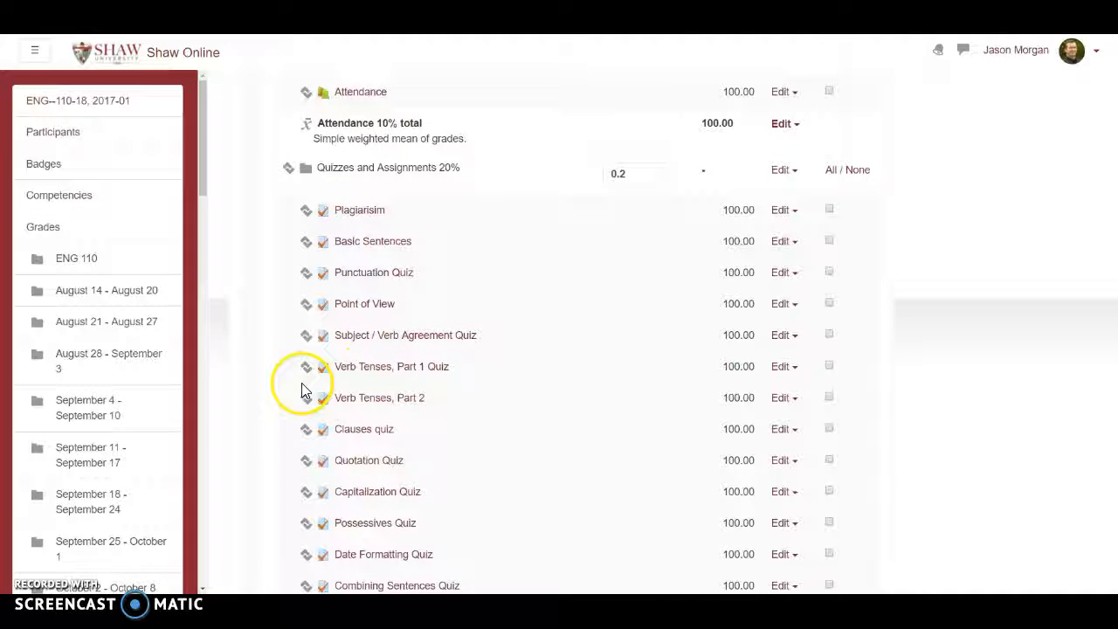
scroll(507, 395, "down", 8)
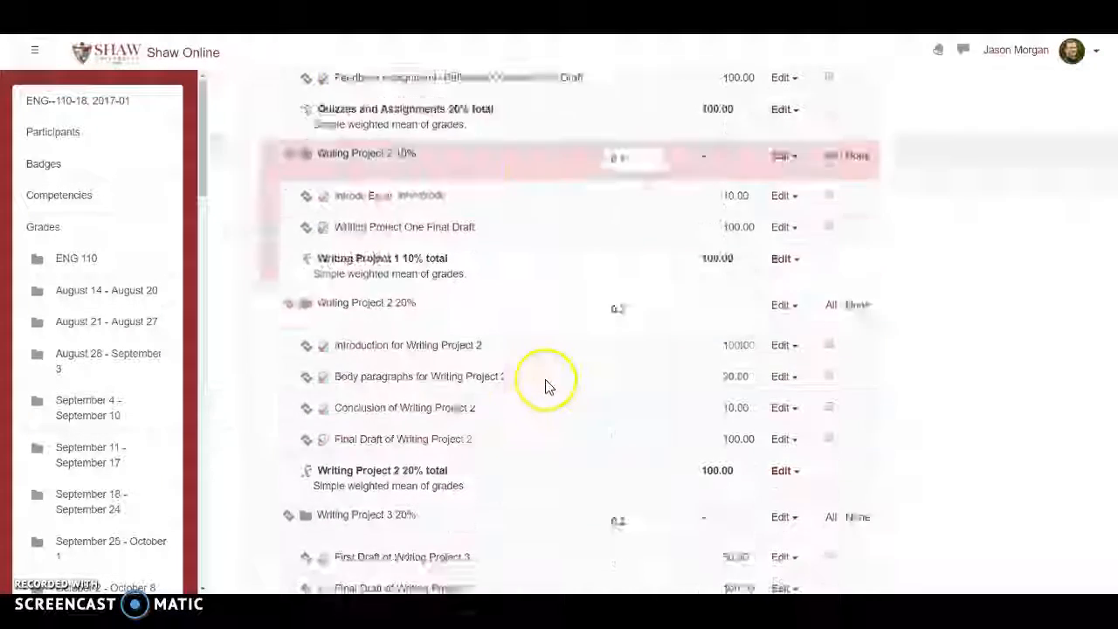
scroll(545, 387, "down", 7)
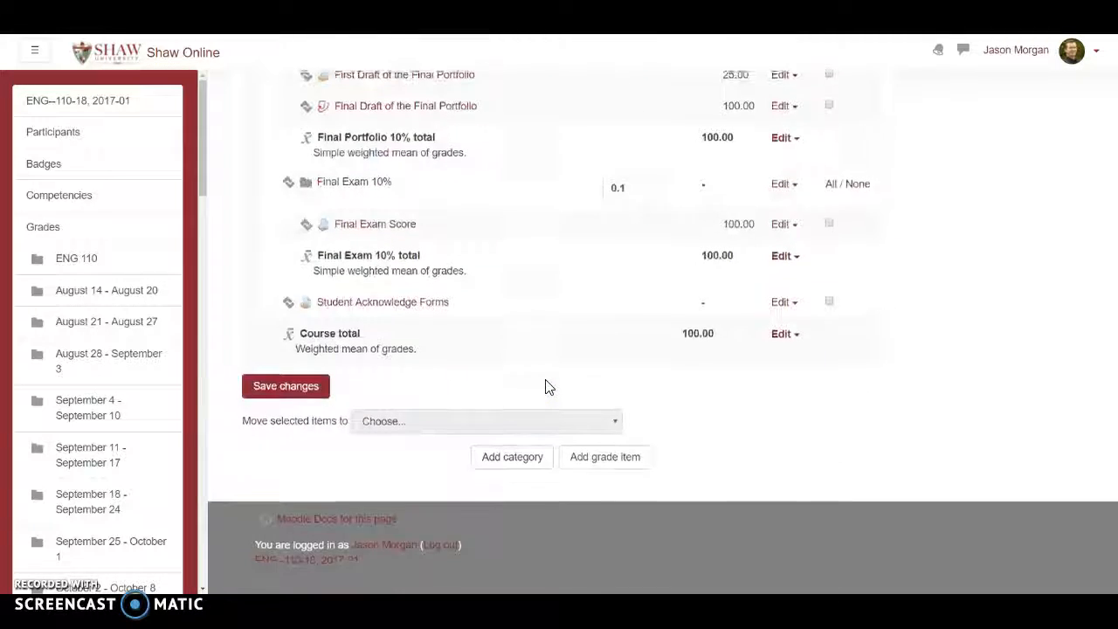
scroll(545, 387, "up", 20)
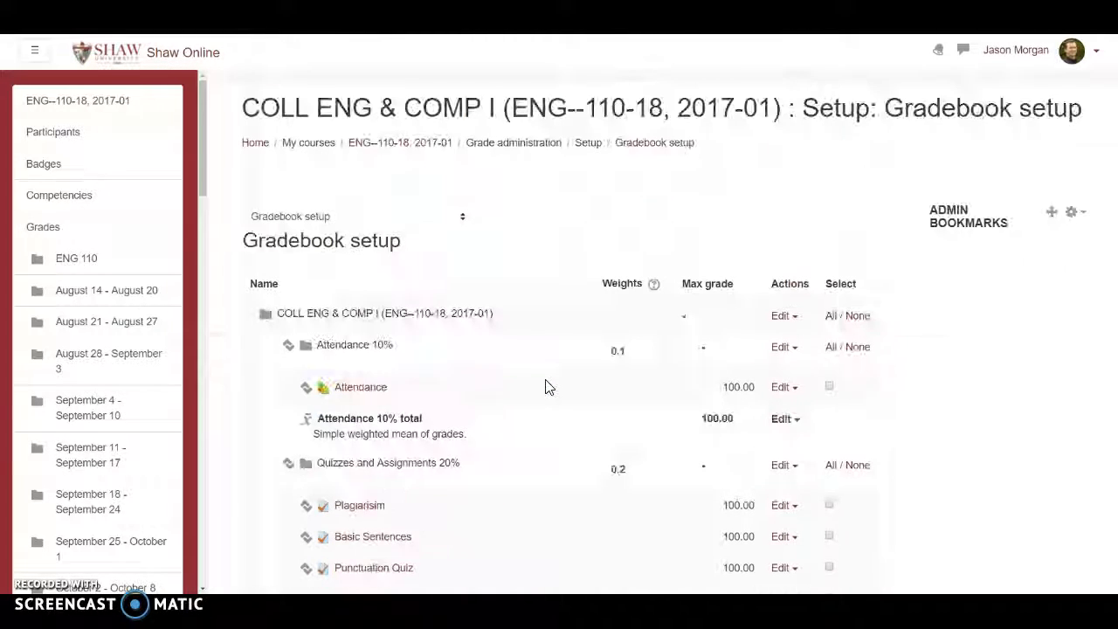